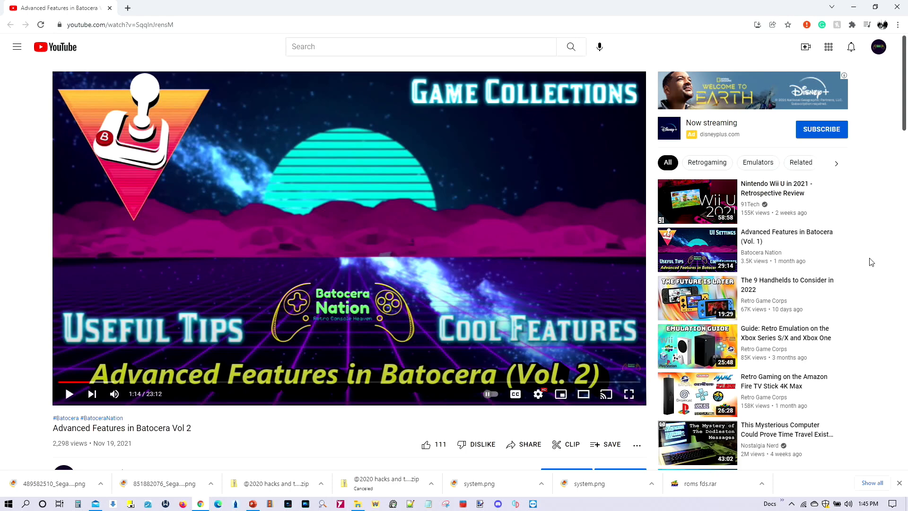
Bring the File Explorer window showing the Extra folder in front of the YouTube video.
left_click(357, 504)
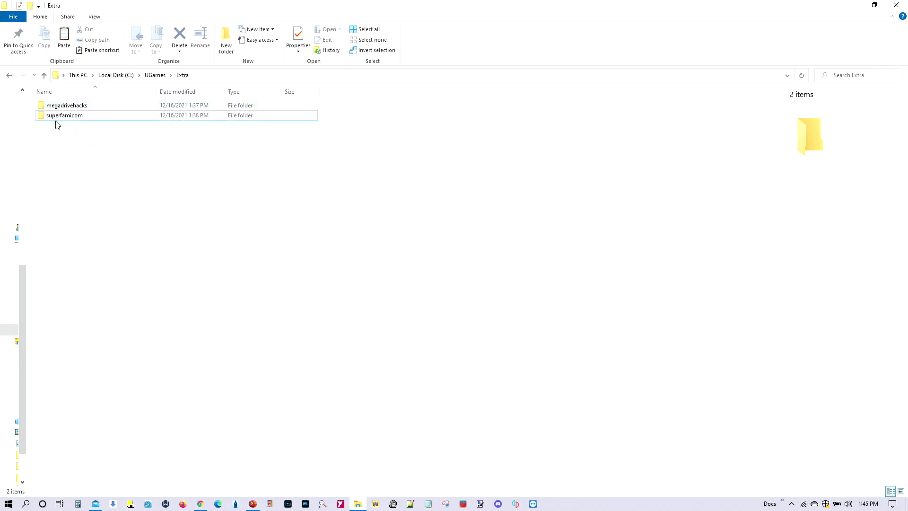
Launch the PCManFM file manager from EmulationStation with F1.
mouse_move(62, 120)
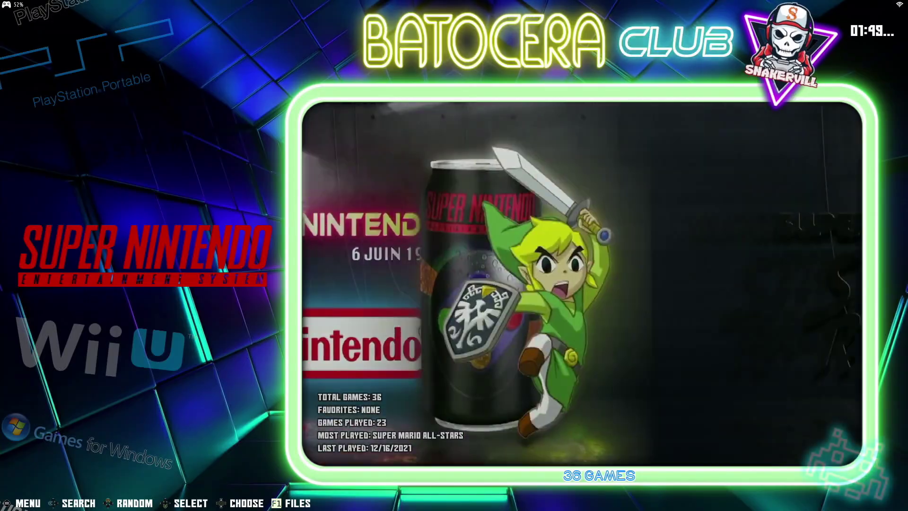
key("F1")
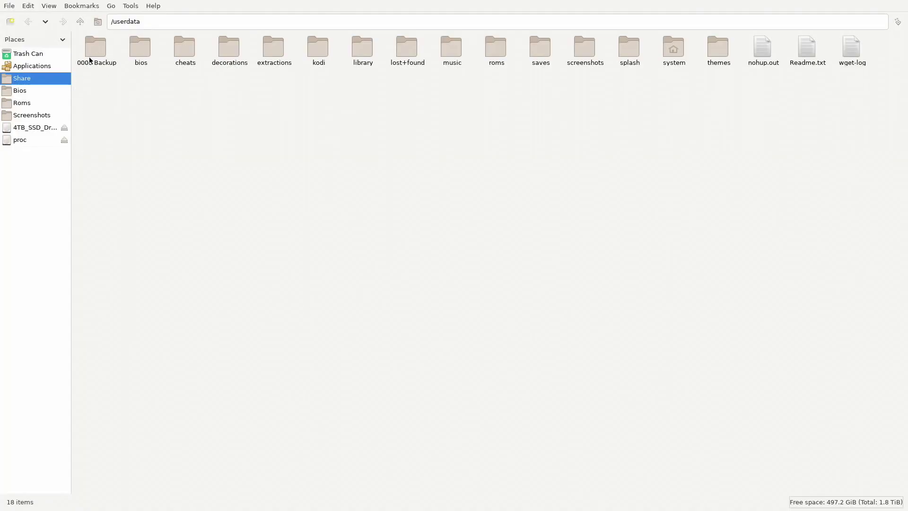
Browse from the root folder to /usr/share/emulationstation.
left_click(81, 21)
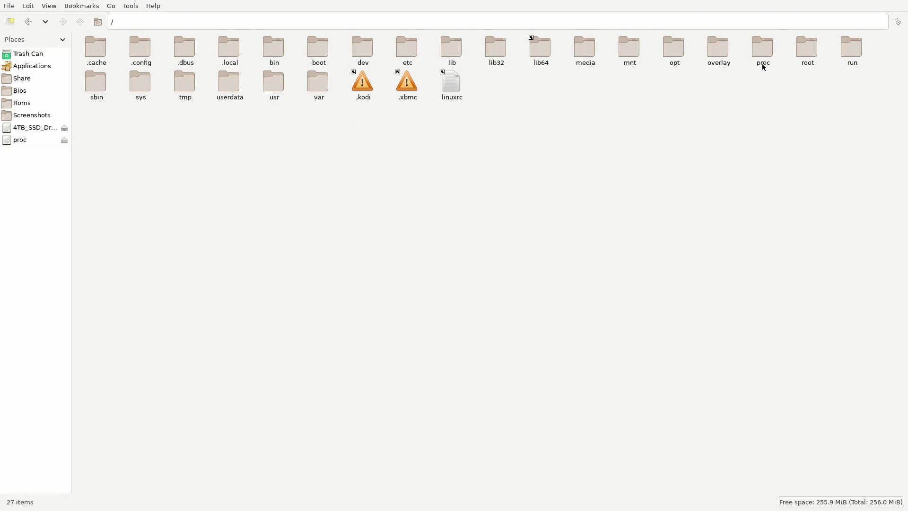
double_click(273, 82)
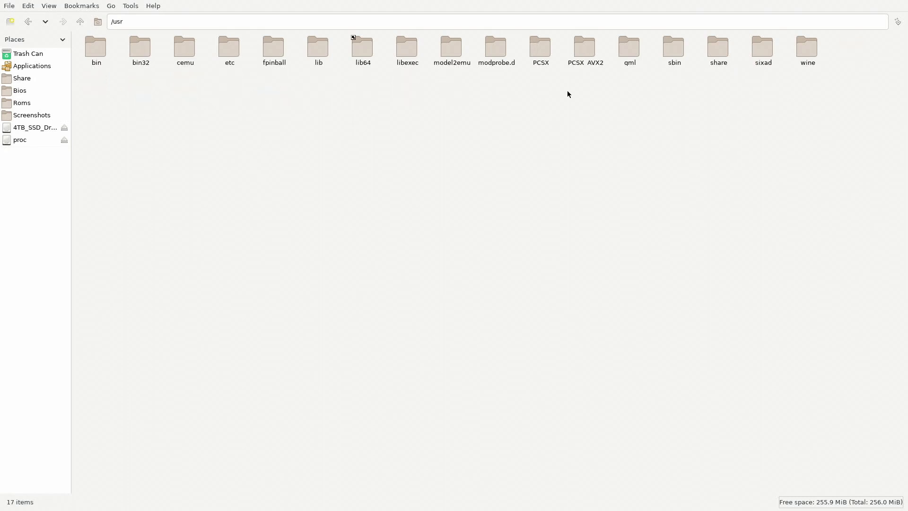
double_click(714, 45)
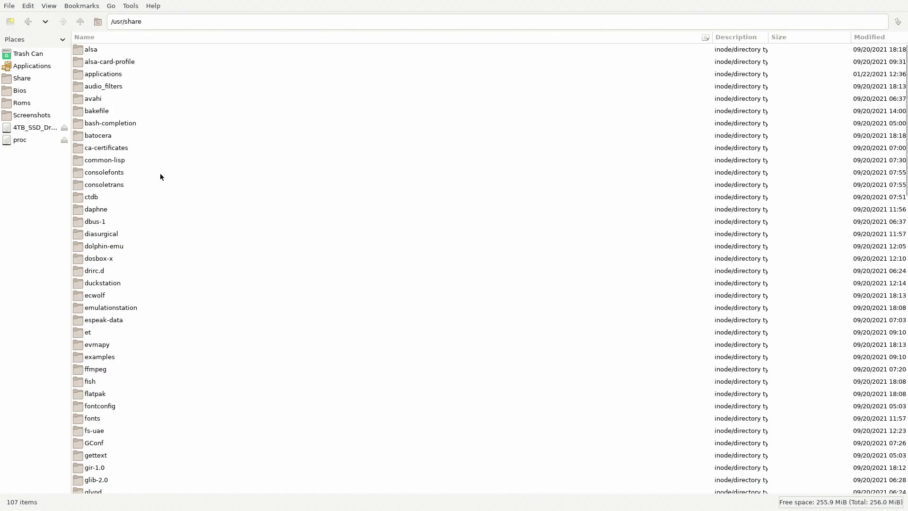
double_click(121, 307)
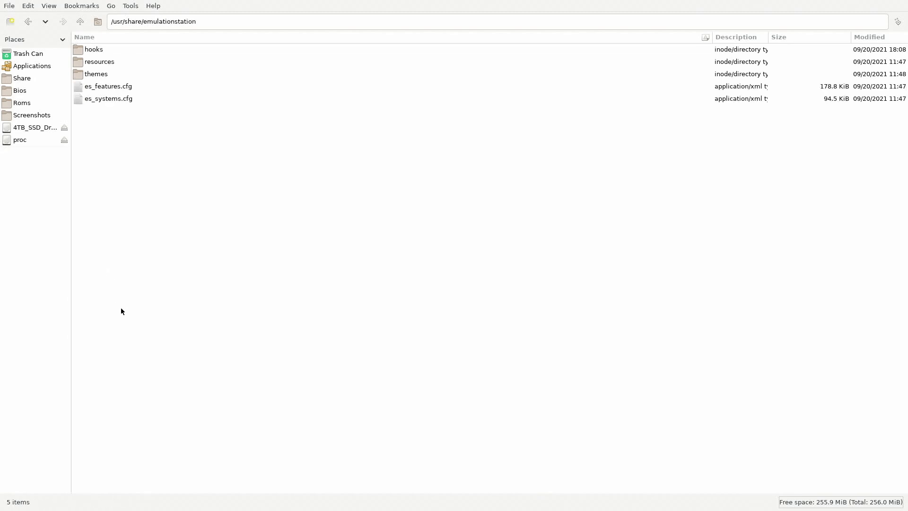
Copy es_systems.cfg and go back to the userdata share.
left_click(111, 98)
right_click(112, 98)
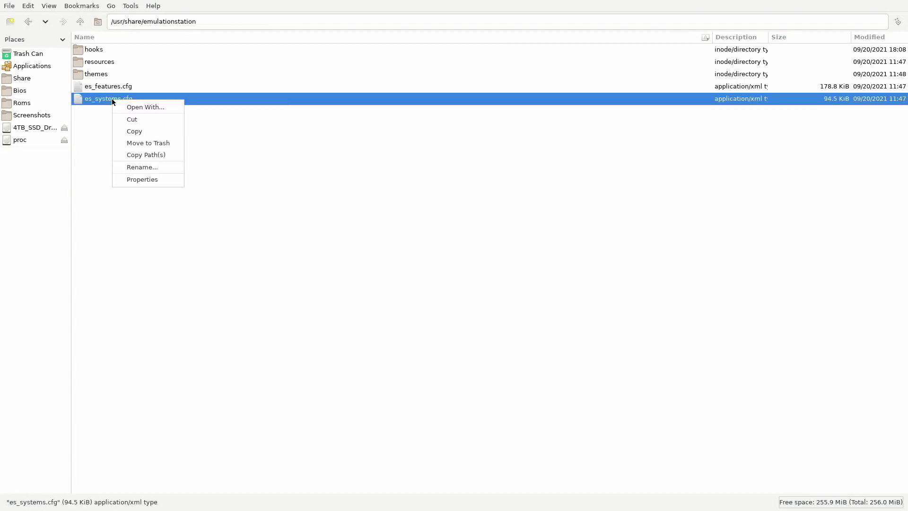
left_click(134, 131)
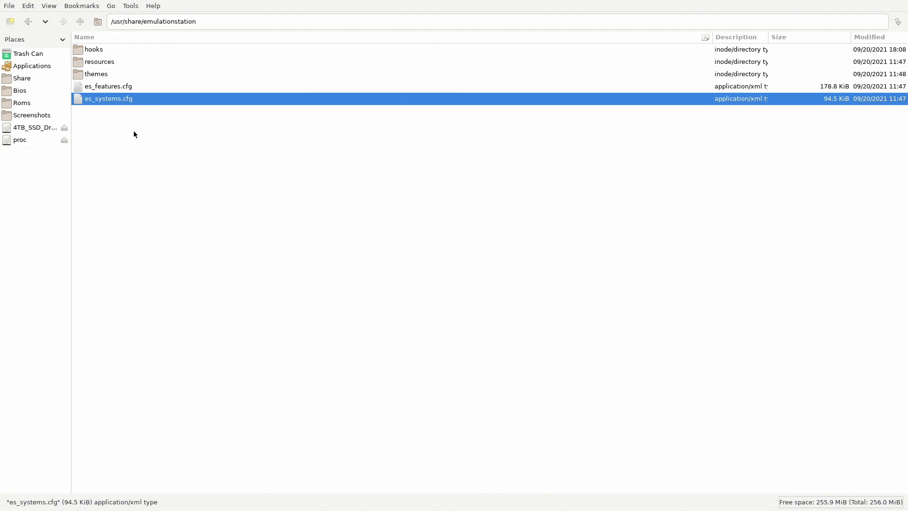
left_click(23, 79)
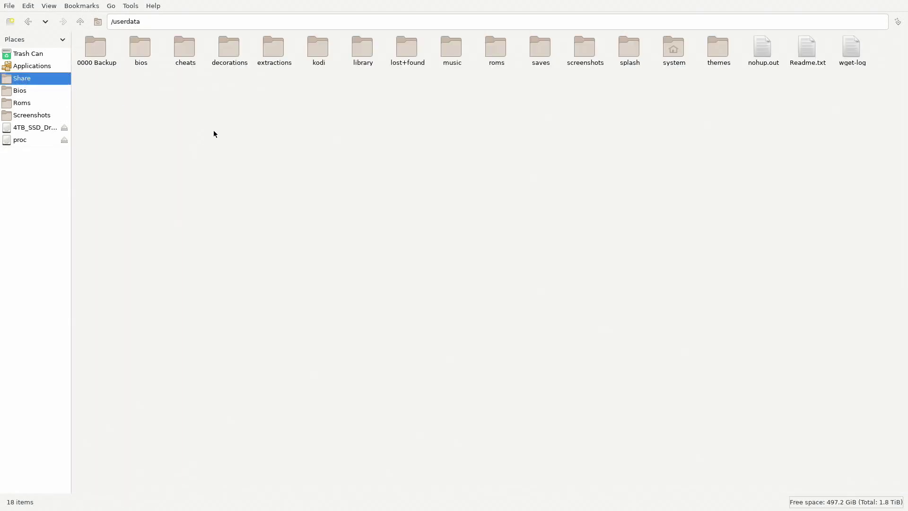
Paste es_systems.cfg into /userdata/system/configs/emulationstation.
double_click(672, 50)
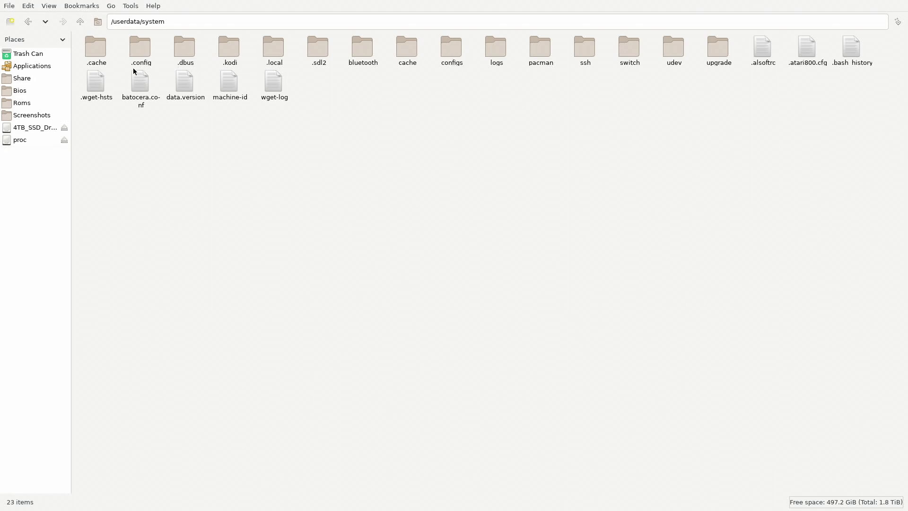
double_click(450, 47)
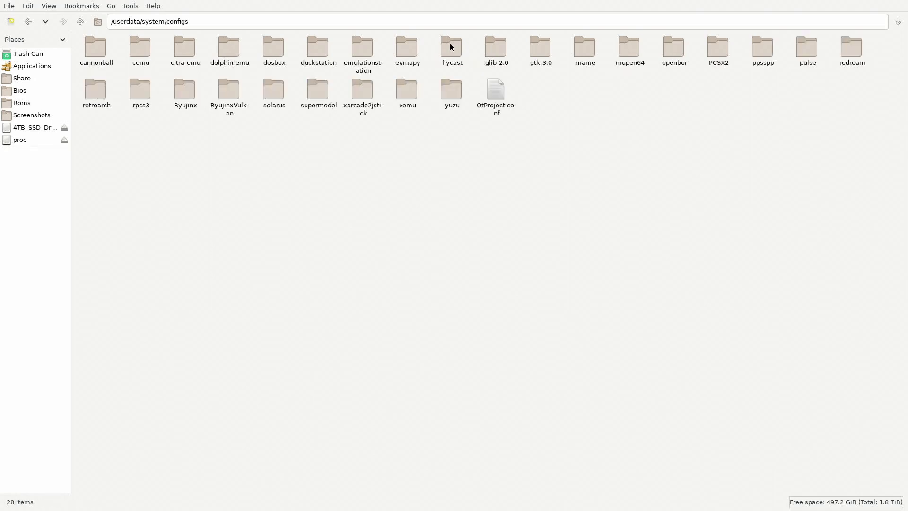
double_click(365, 51)
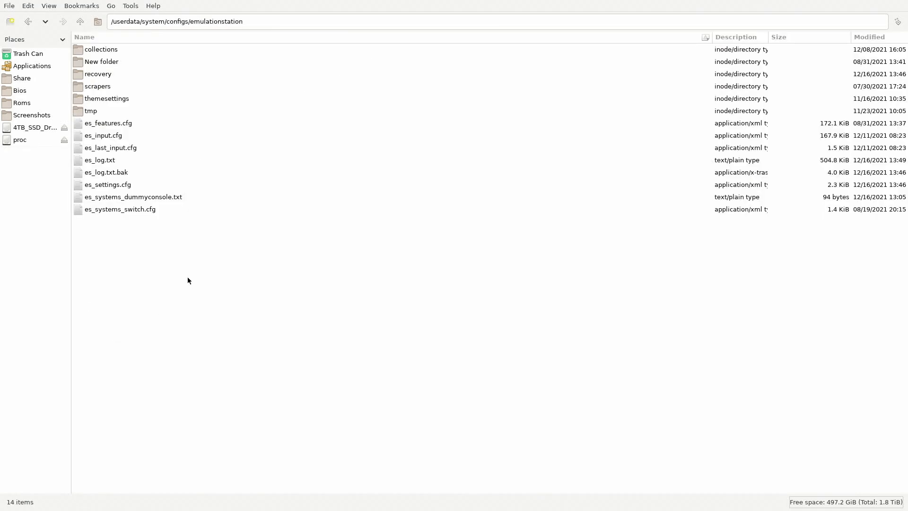
right_click(150, 263)
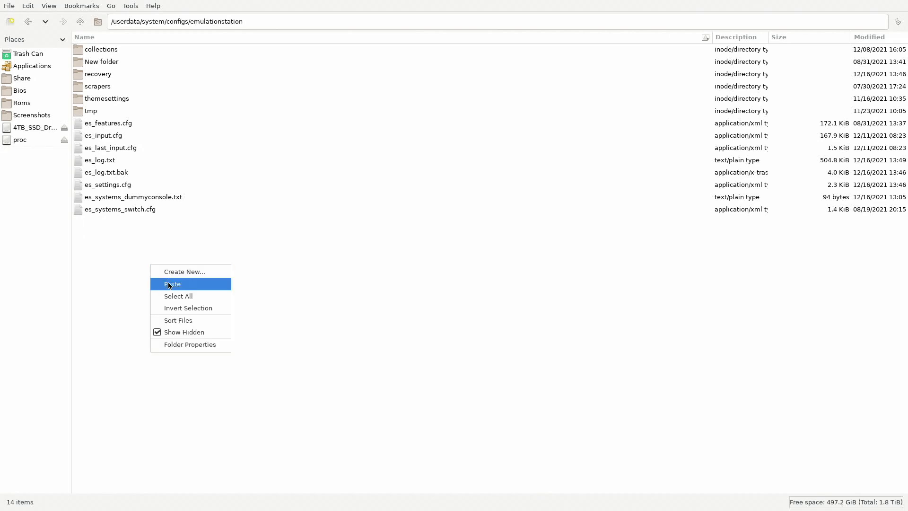
left_click(168, 284)
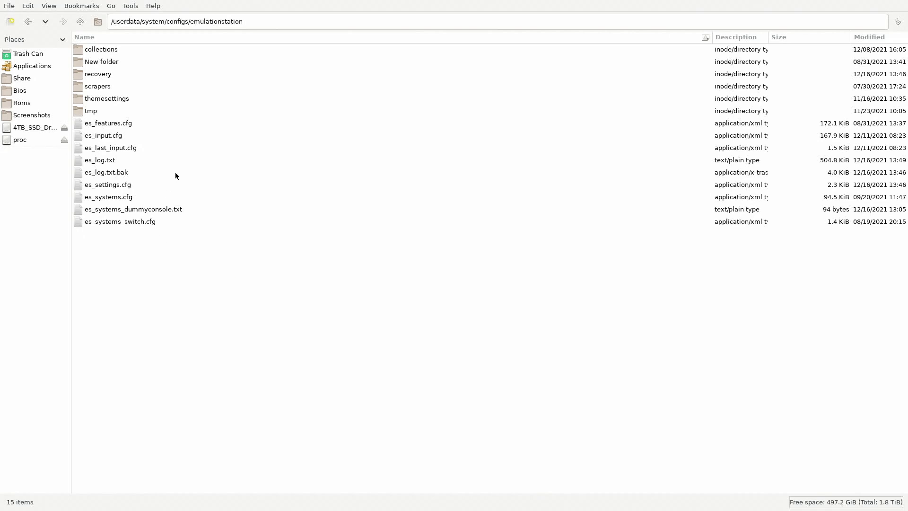
Rename the pasted copy to es_systems.cfg.txt.
left_click(125, 199)
right_click(125, 199)
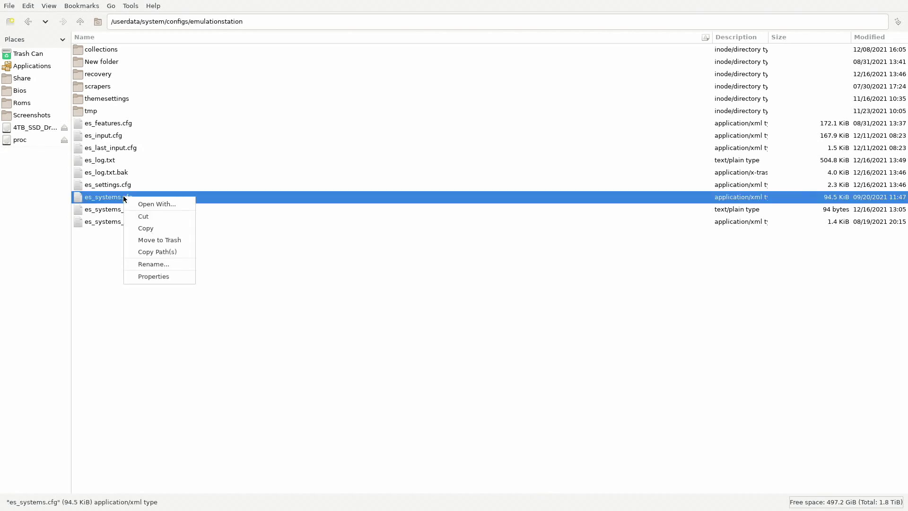
left_click(155, 264)
key("Right")
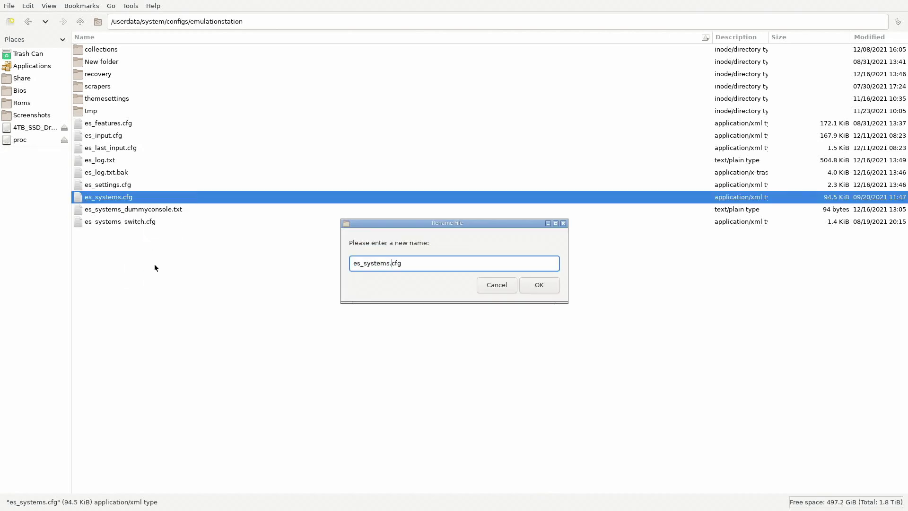
type(".txt")
key("Return")
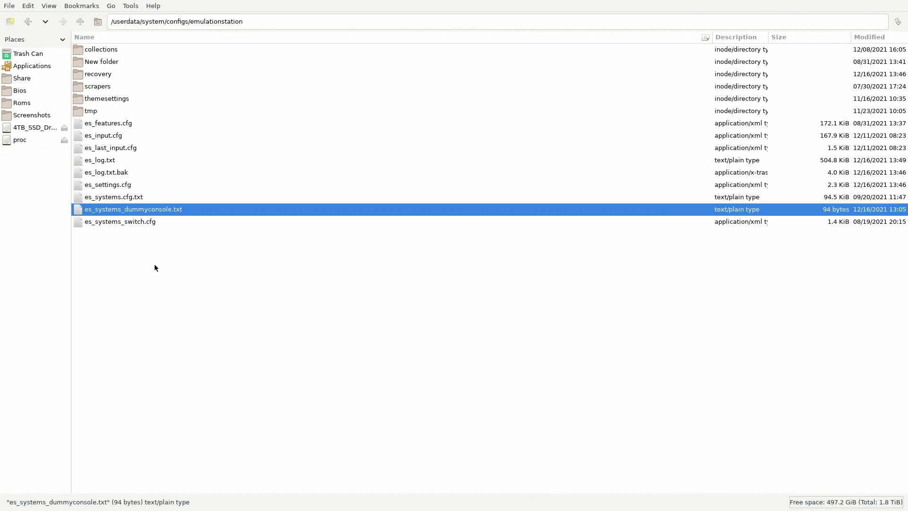
double_click(127, 199)
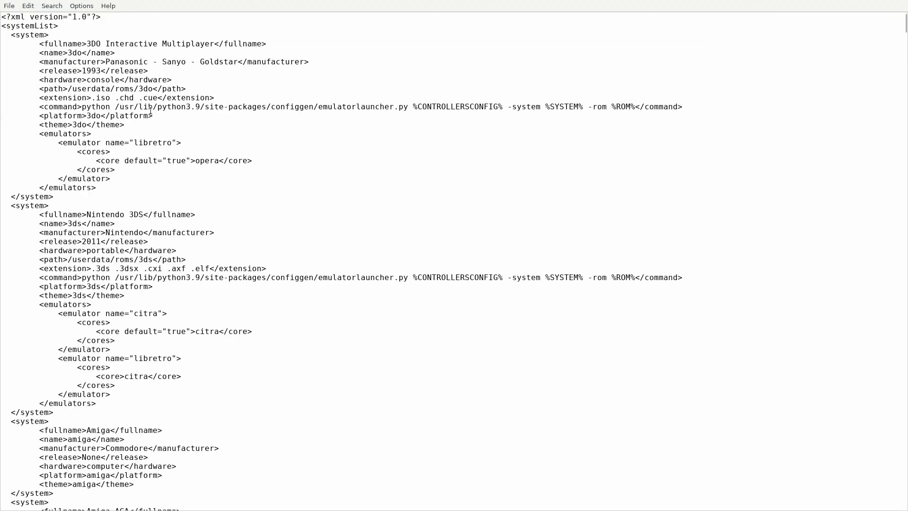
scroll(114, 235, "down", 5)
scroll(115, 234, "down", 20)
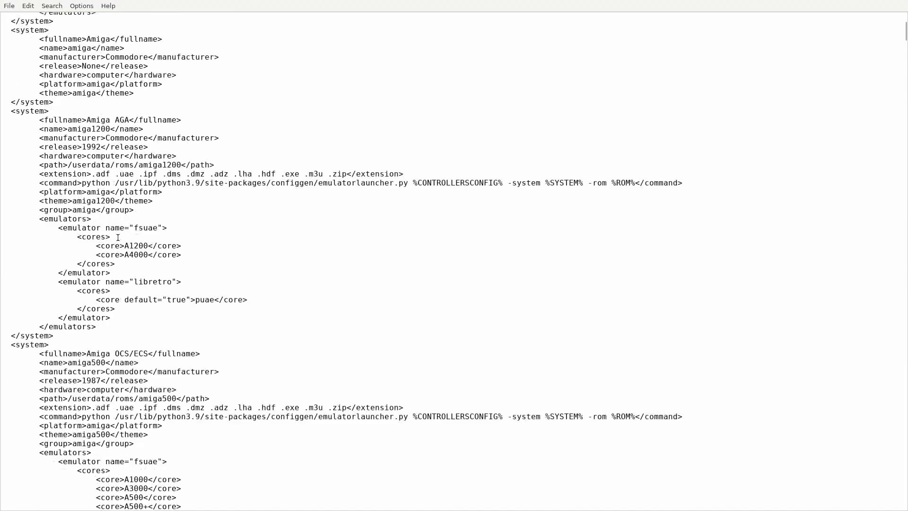
scroll(124, 239, "down", 18)
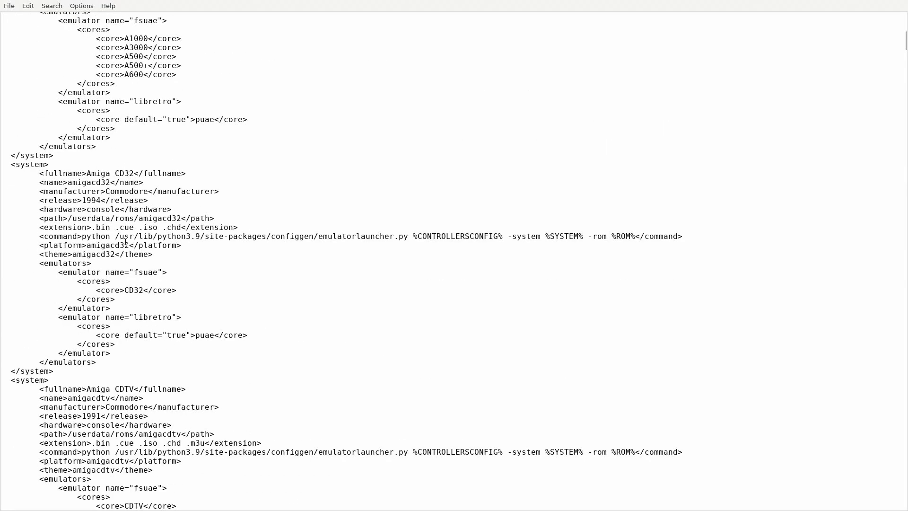
scroll(126, 243, "down", 15)
scroll(125, 244, "up", 20)
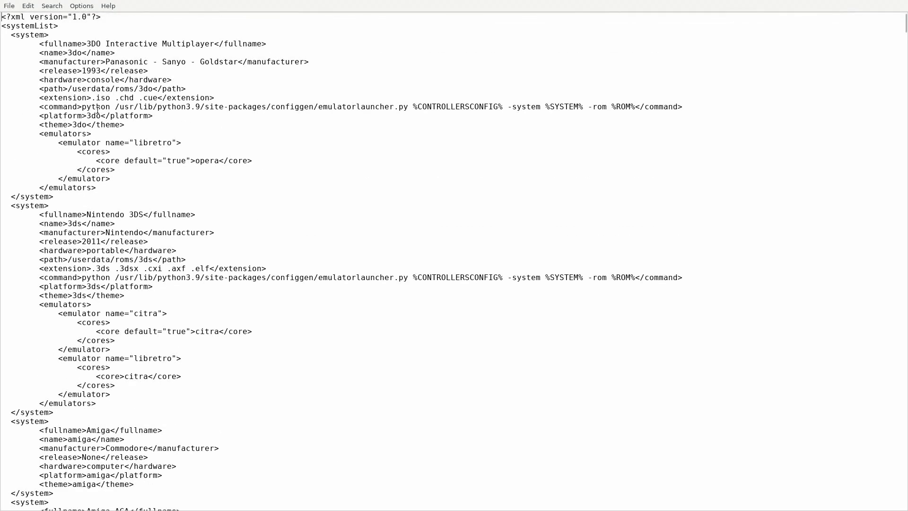
left_click(10, 6)
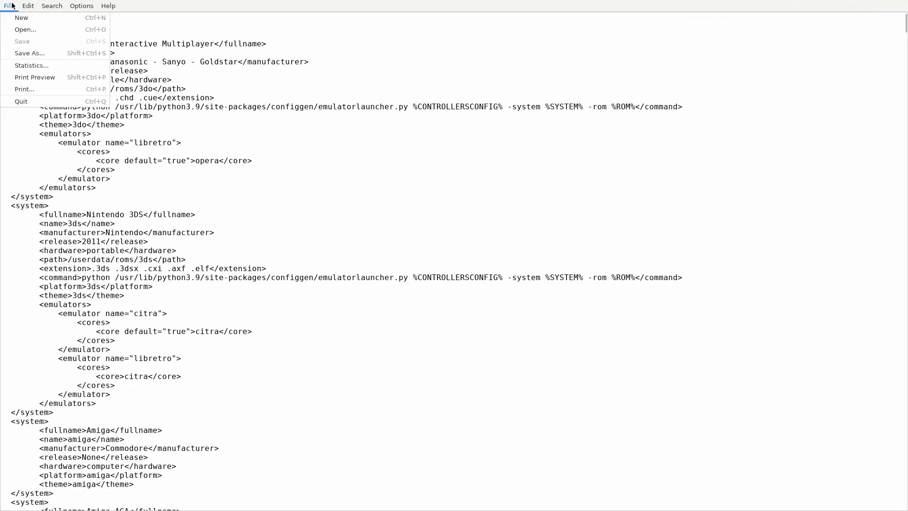
left_click(47, 101)
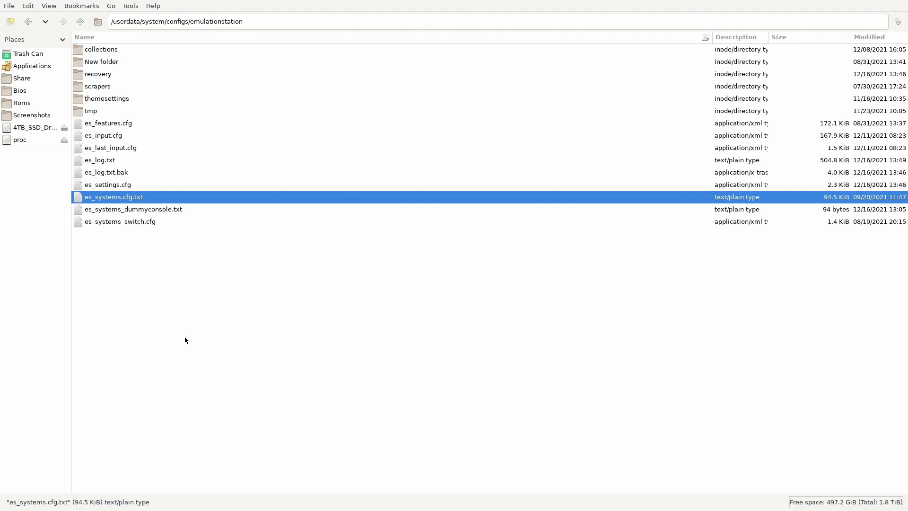
double_click(166, 211)
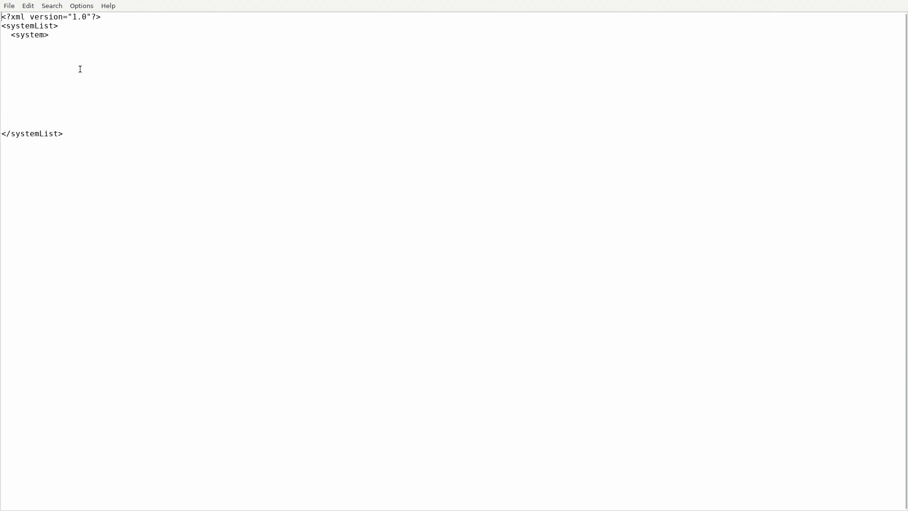
left_click(8, 5)
left_click(41, 101)
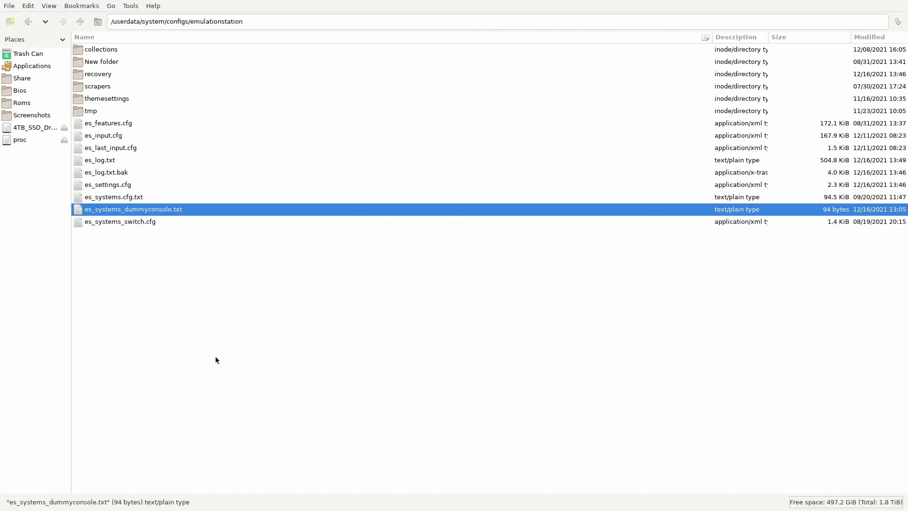
Create a folder named superfamicom inside /userdata/roms.
left_click(18, 104)
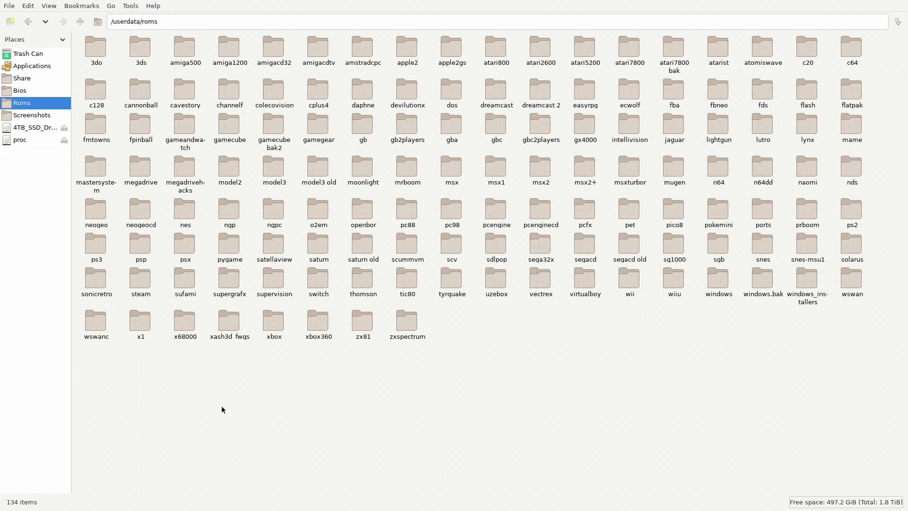
right_click(207, 408)
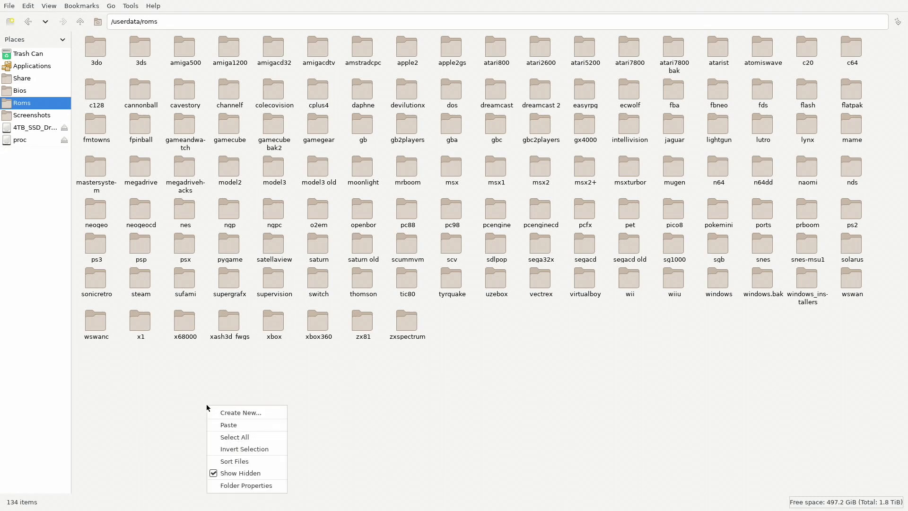
mouse_move(231, 417)
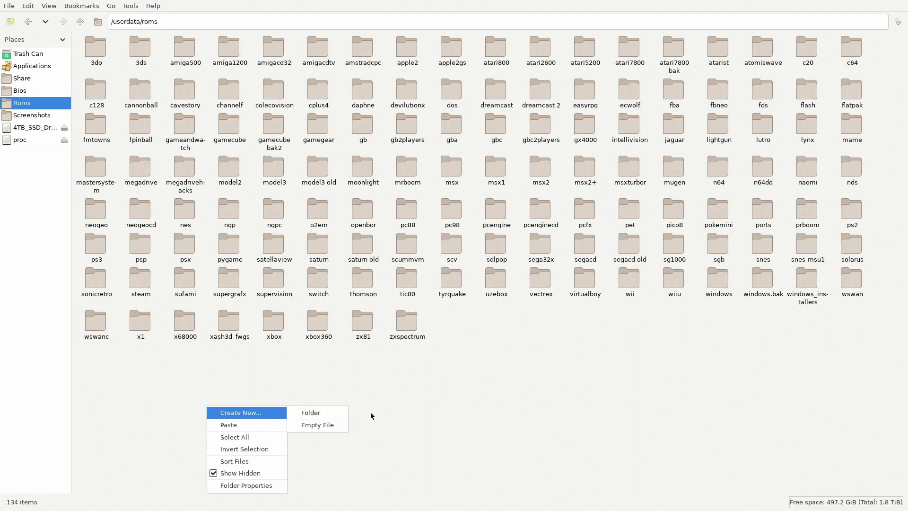
left_click(320, 414)
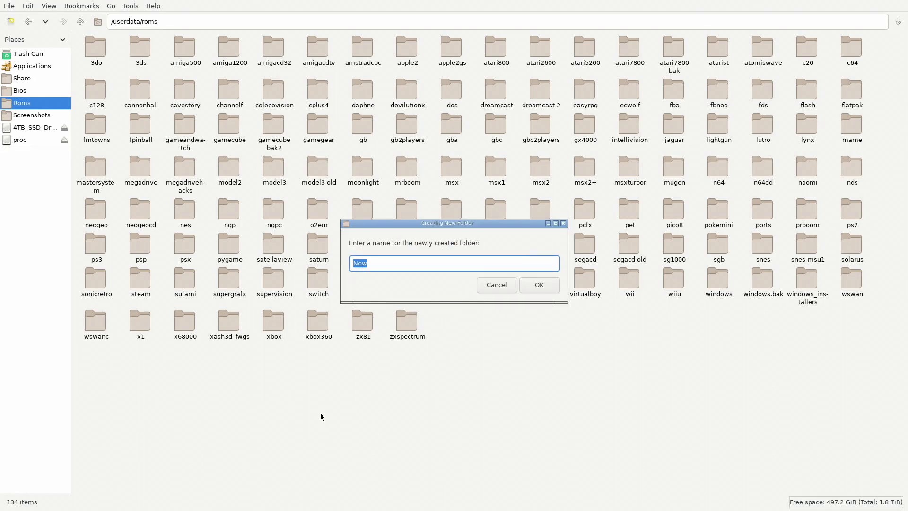
type("superfamicom")
key("Return")
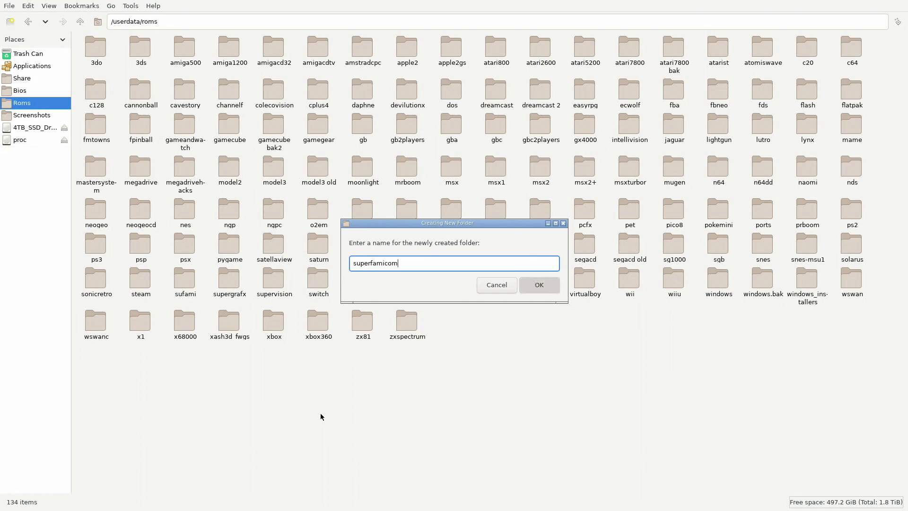
left_click(229, 280)
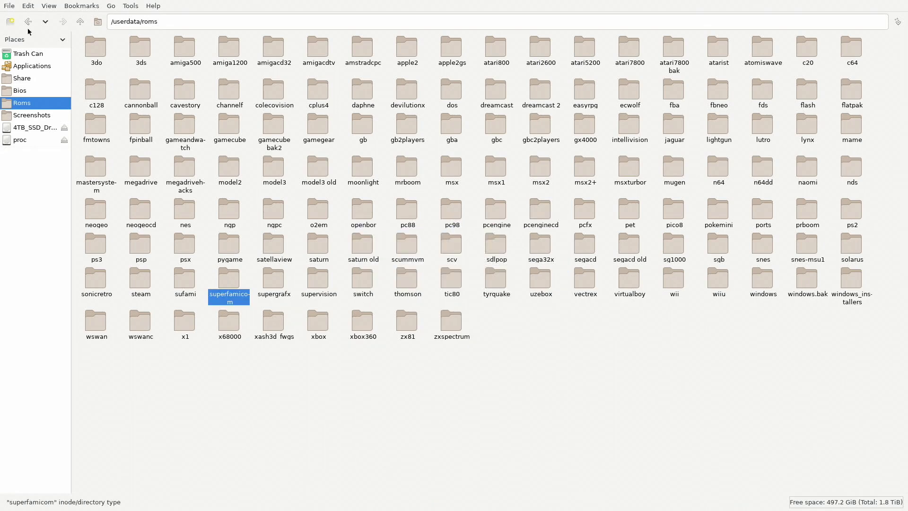
left_click(80, 23)
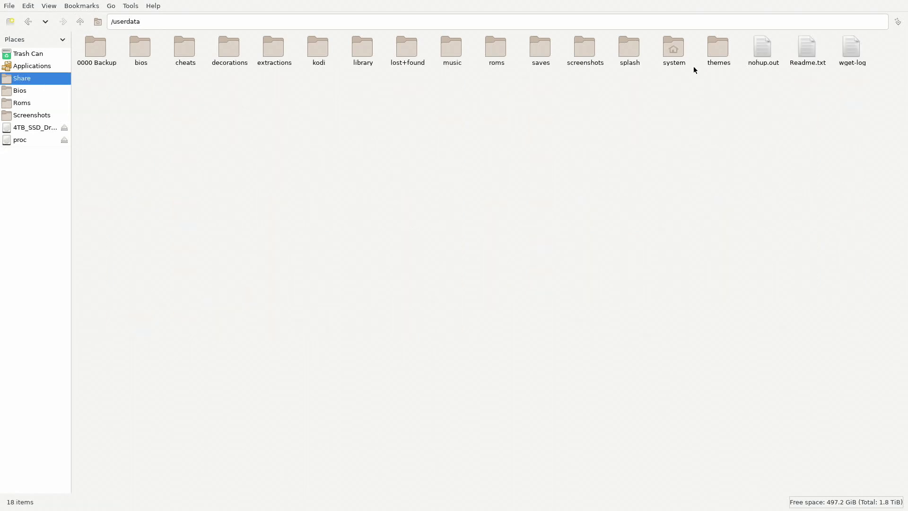
Open themes > es-theme-batocer-club-reloaded and copy its snes folder.
double_click(712, 49)
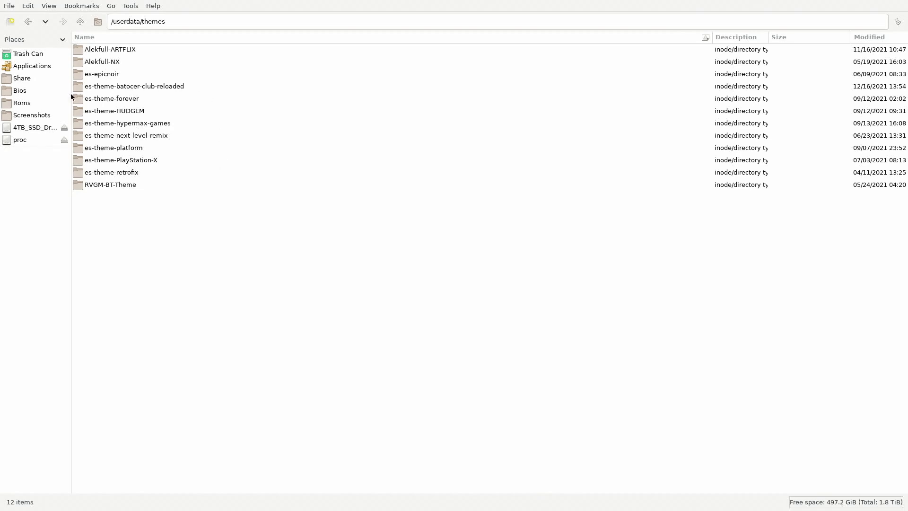
double_click(157, 90)
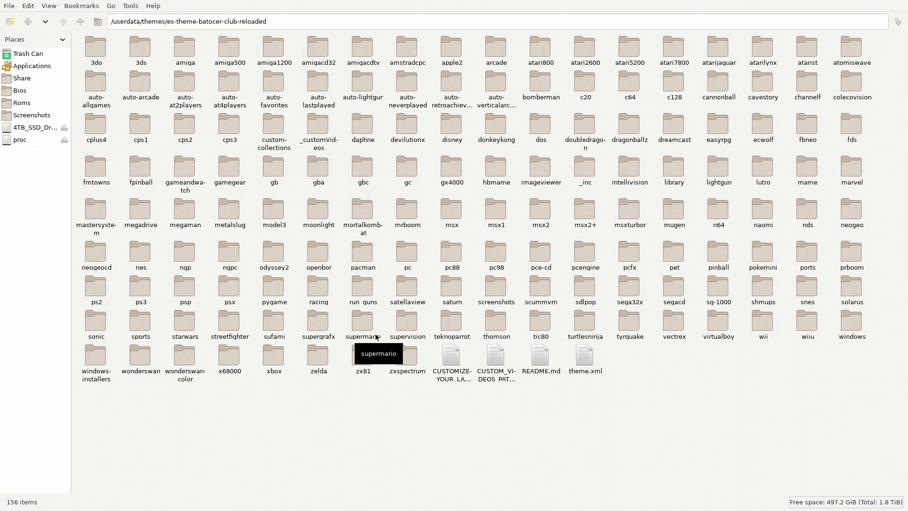
left_click(806, 288)
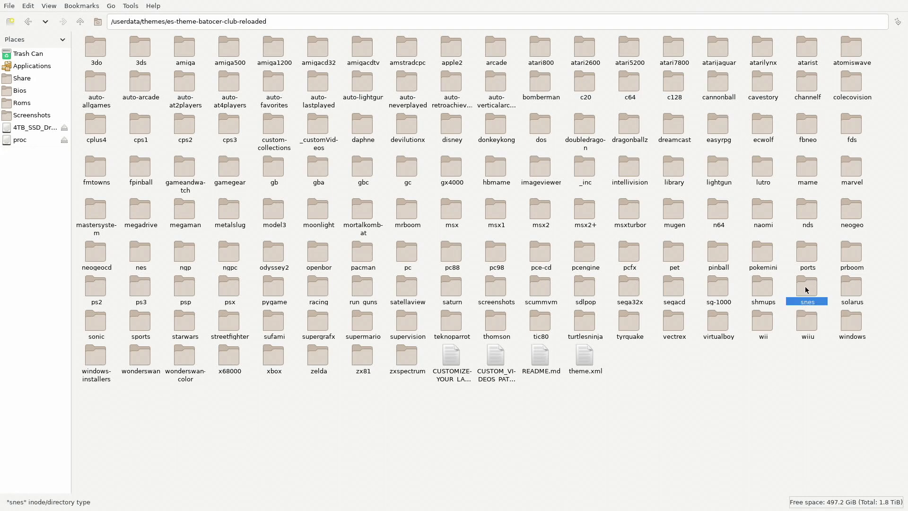
right_click(805, 286)
left_click(820, 370)
Paste the snes folder into the same theme as a copy renamed superfamicom.
right_click(284, 447)
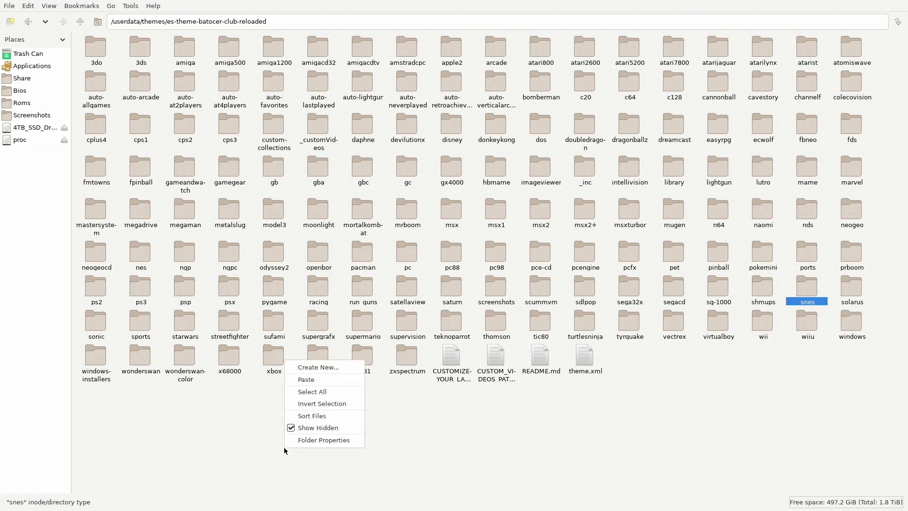
left_click(311, 380)
left_click(167, 102)
key("BackSpace")
key("BackSpace")
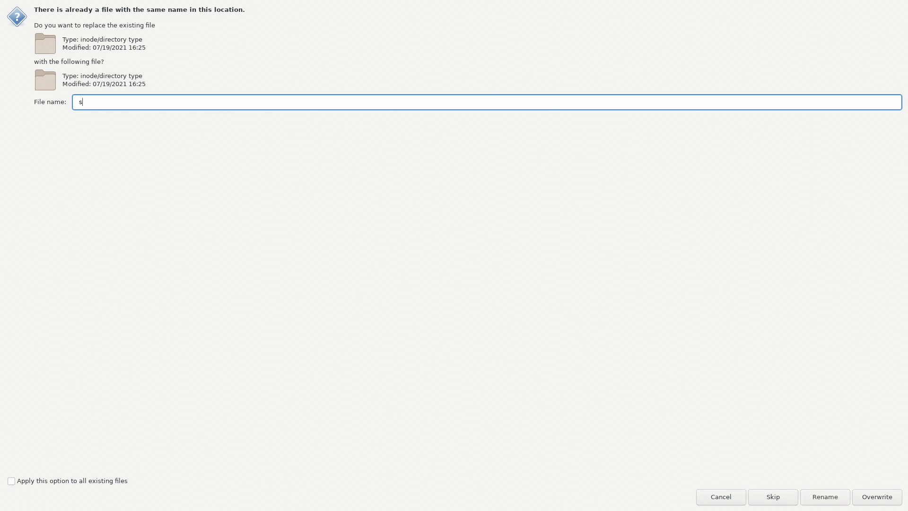
type("uperfamicom")
key("Return")
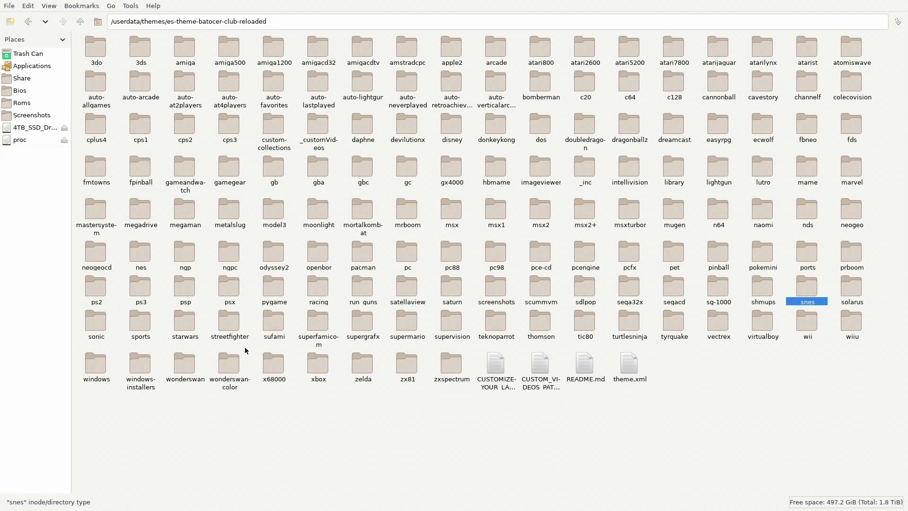
double_click(318, 324)
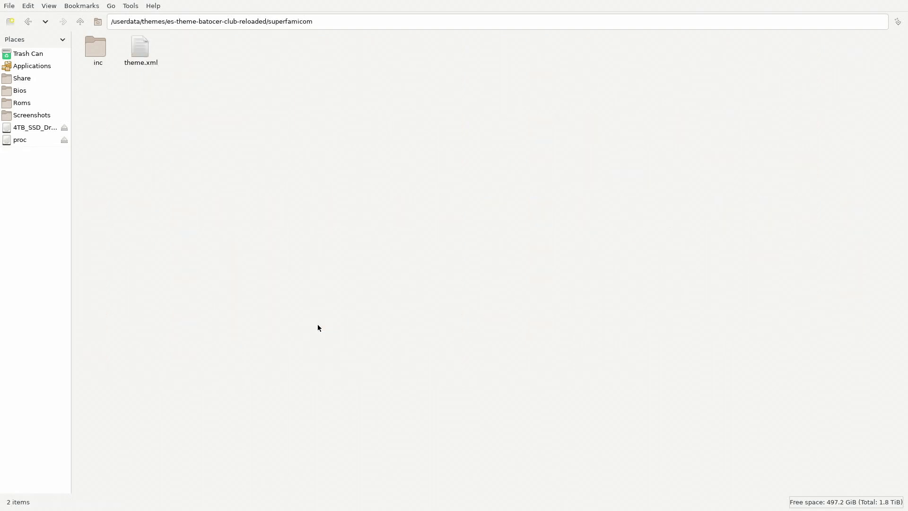
Inspect system.mp4 and system.png in superfamicom's _inc folder, then return to /userdata/themes.
double_click(97, 50)
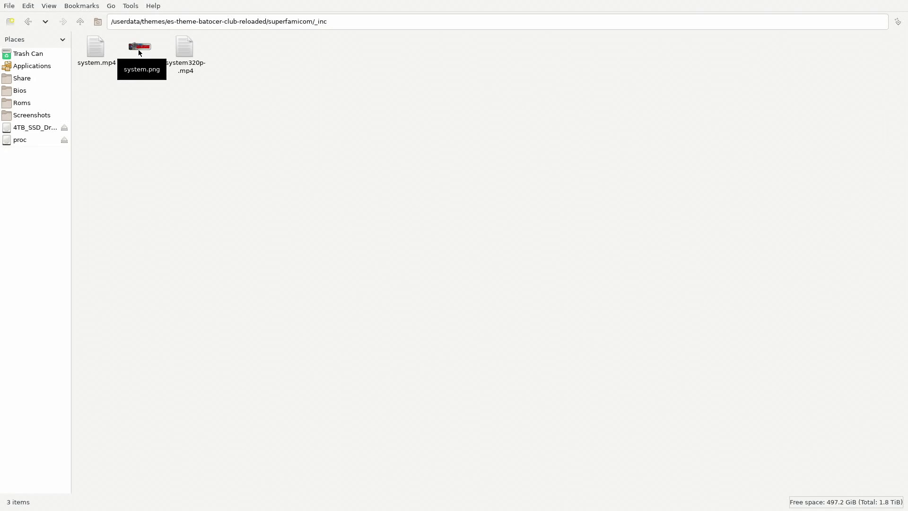
left_click(95, 54)
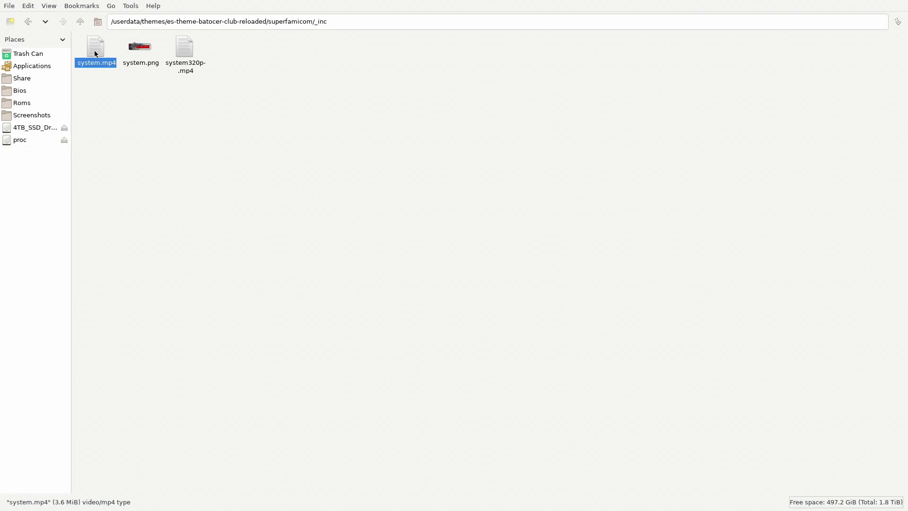
left_click(140, 49)
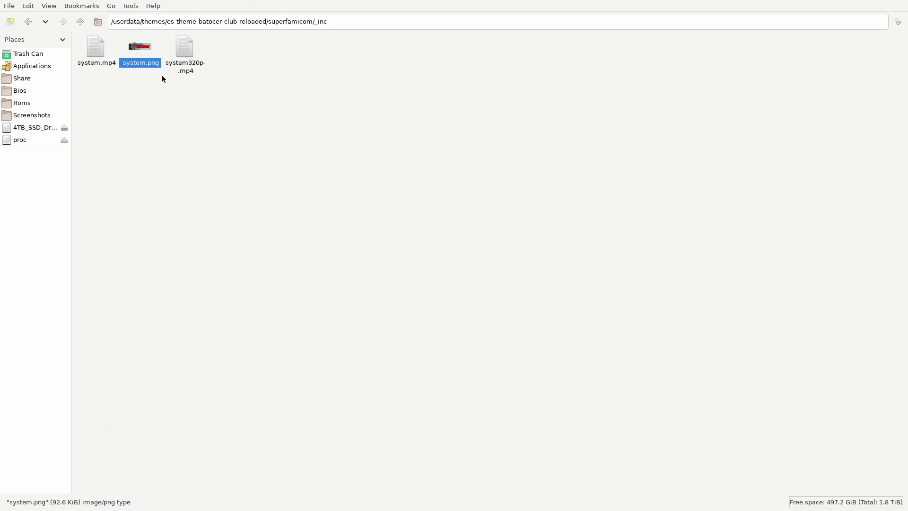
left_click(79, 22)
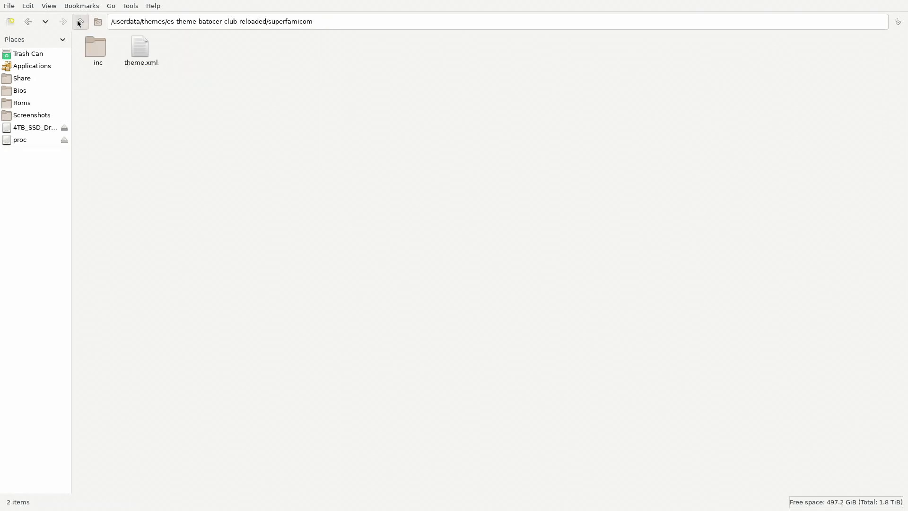
left_click(80, 21)
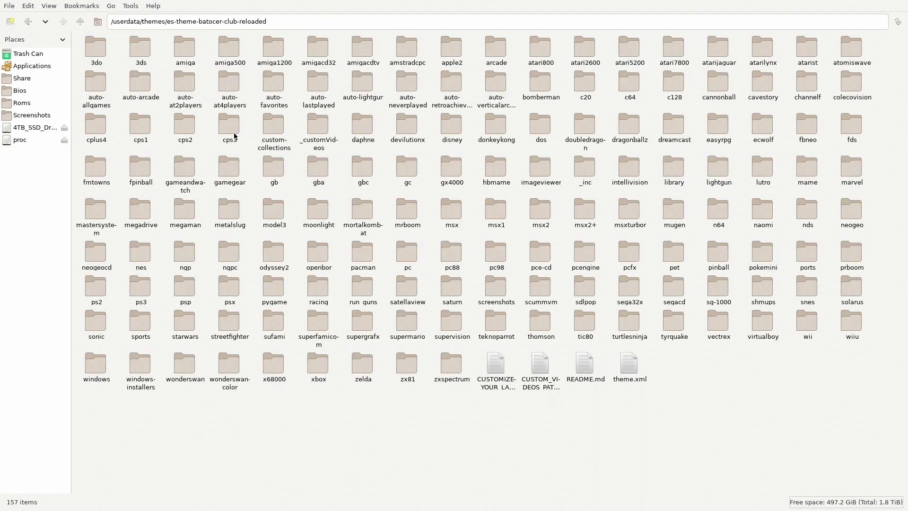
left_click(80, 21)
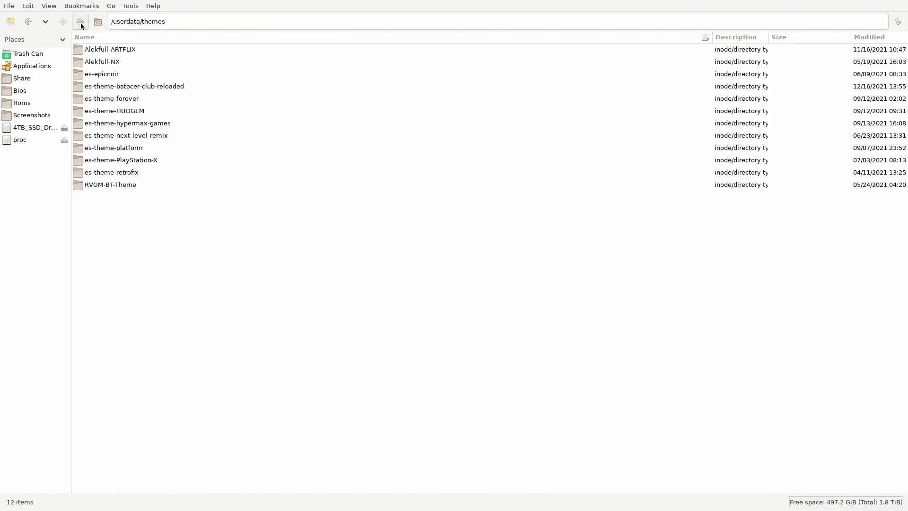
Browse the images in RVGM-BT-Theme's snes folder, then reopen es-theme-batocer-club-reloaded.
double_click(133, 185)
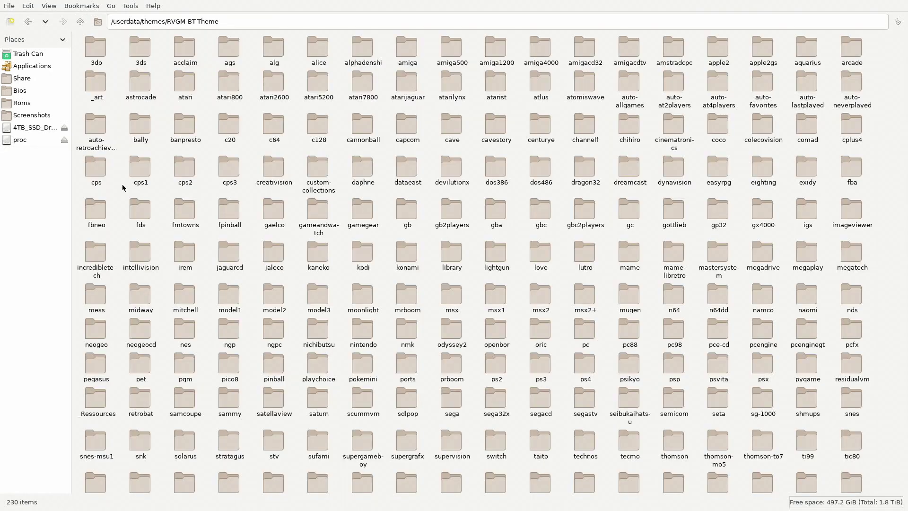
left_click(848, 399)
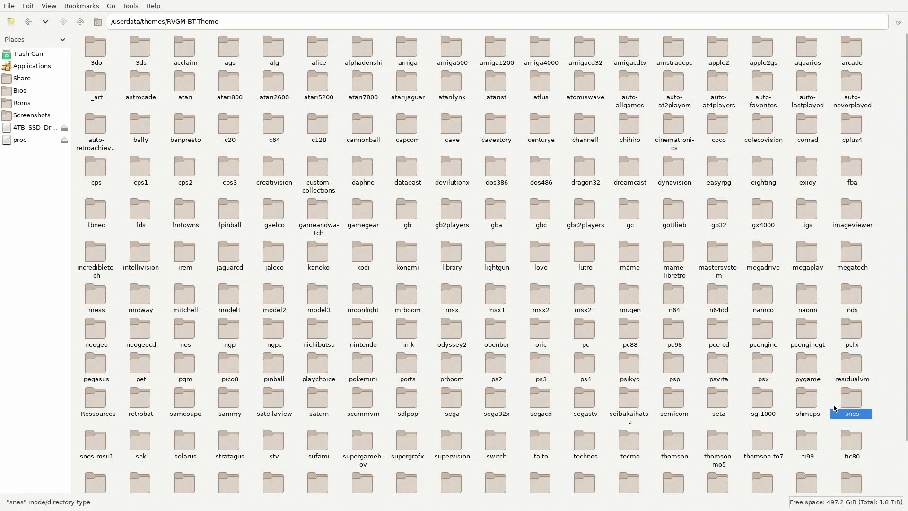
double_click(852, 396)
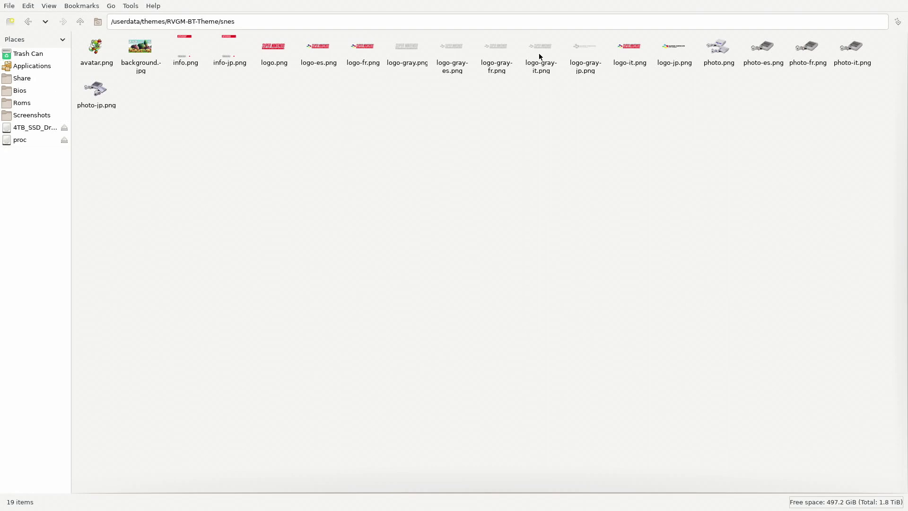
left_click(80, 22)
left_click(80, 22)
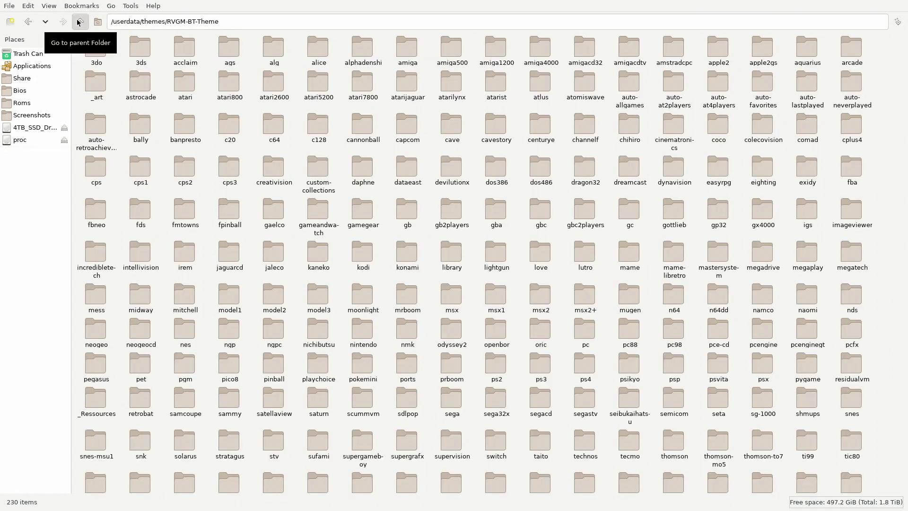
double_click(143, 86)
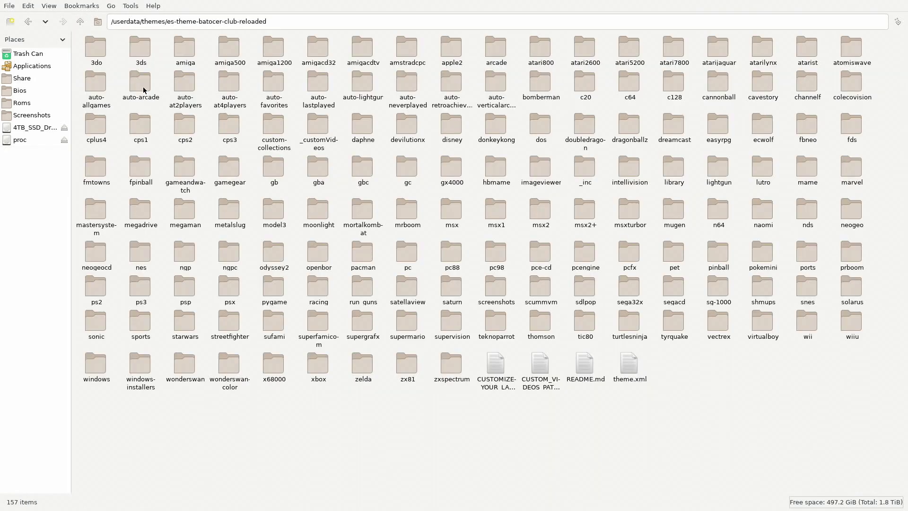
Copy system.png from the backed-up superfamicom _inc folder in 0000 Backup.
left_click(20, 80)
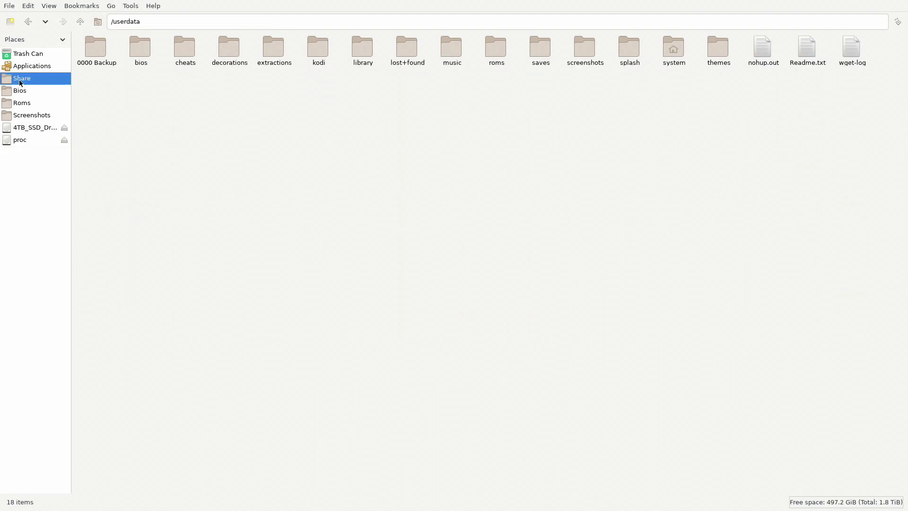
double_click(98, 47)
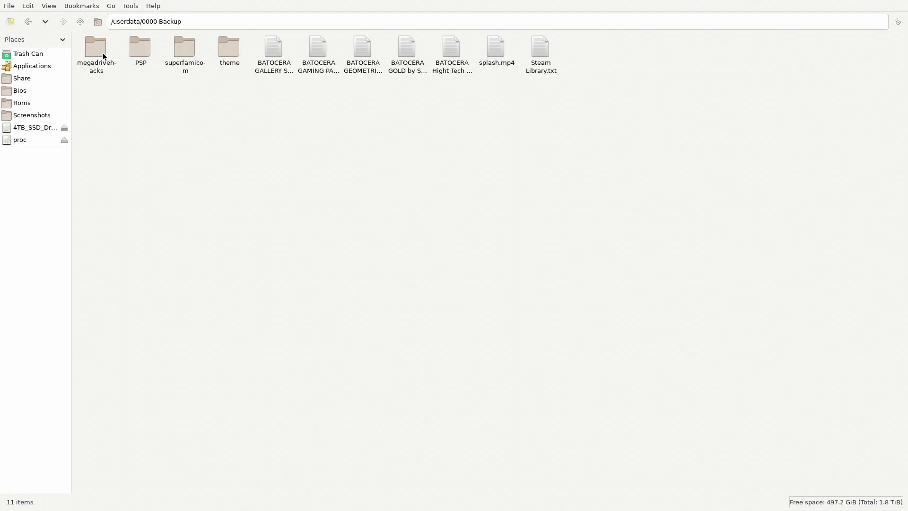
double_click(227, 51)
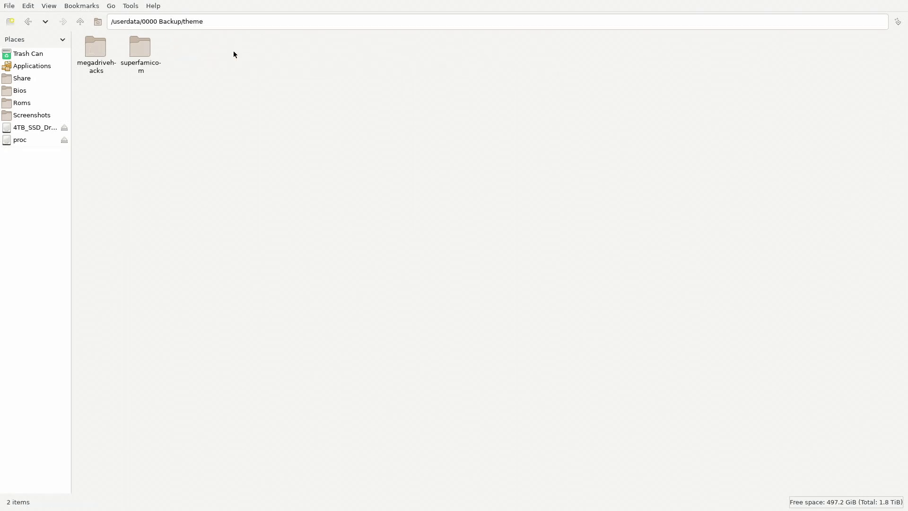
double_click(140, 46)
double_click(98, 46)
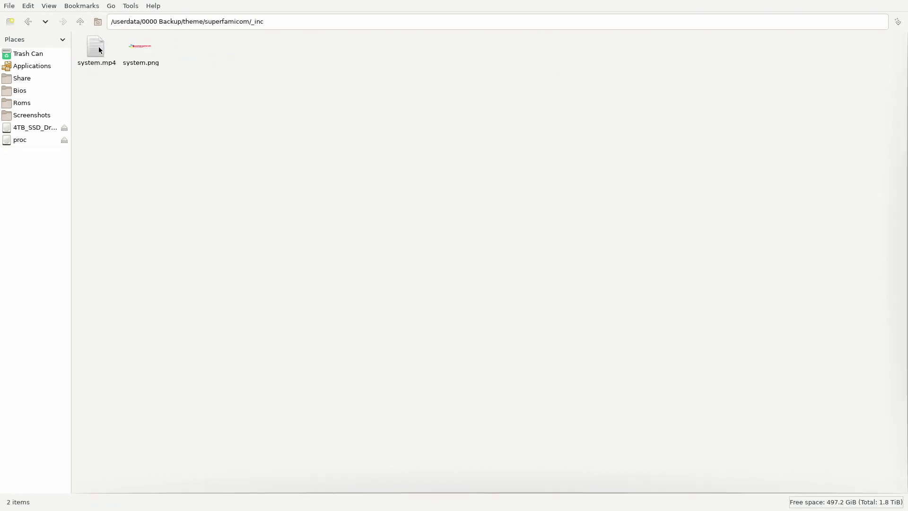
right_click(136, 47)
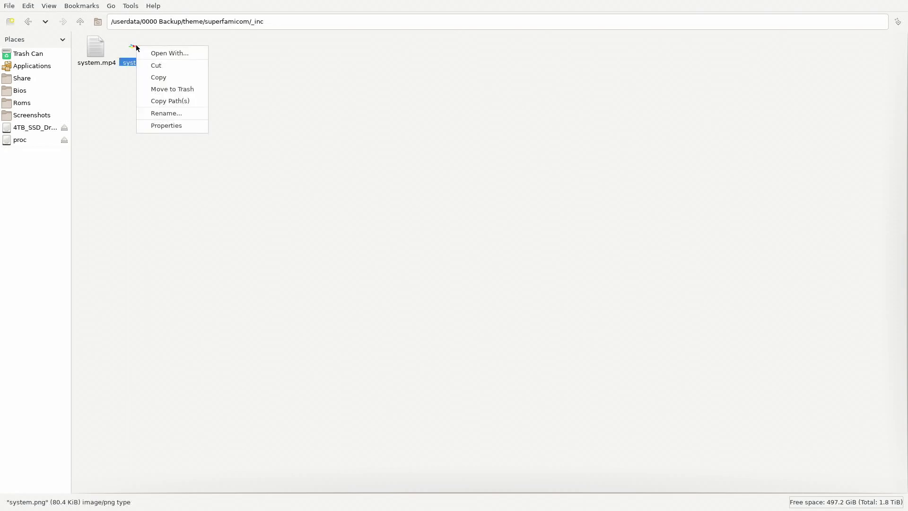
left_click(159, 78)
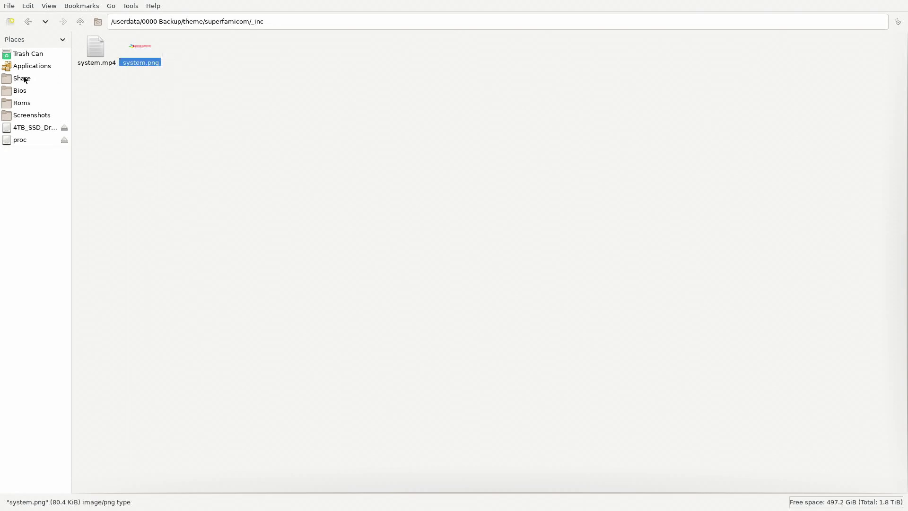
Paste it into the theme's superfamicom _inc folder, overwriting the existing system.png.
left_click(23, 79)
double_click(718, 49)
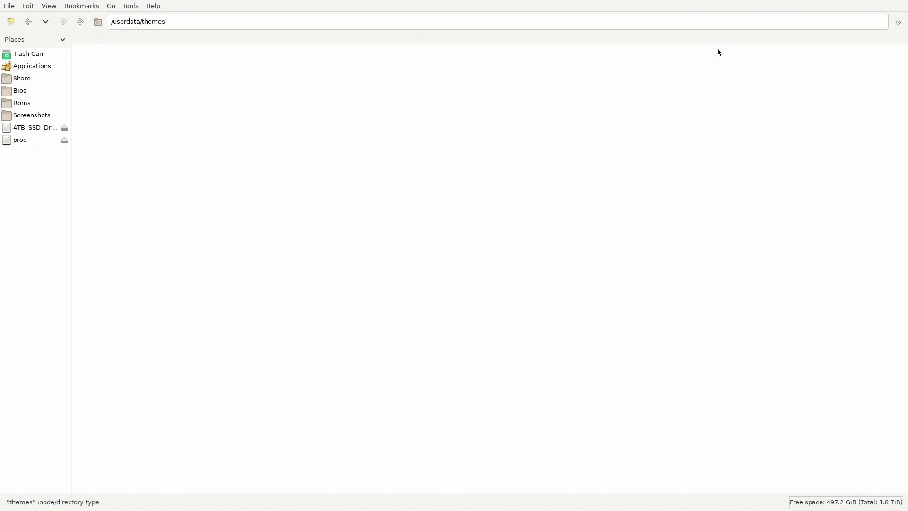
double_click(150, 87)
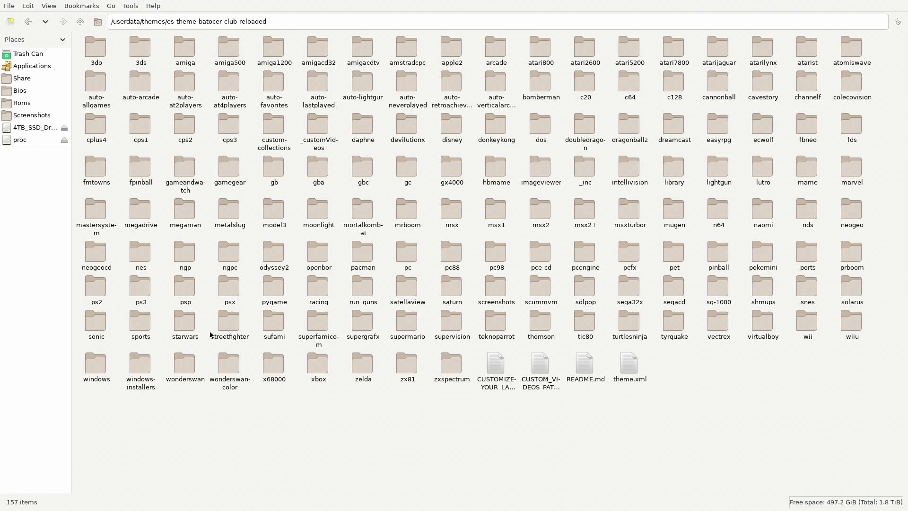
double_click(319, 317)
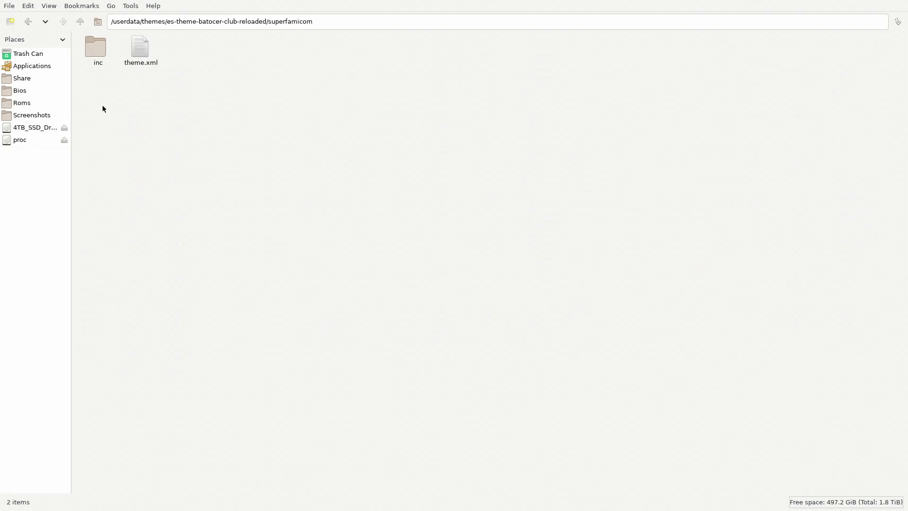
left_click(98, 44)
double_click(99, 47)
right_click(168, 132)
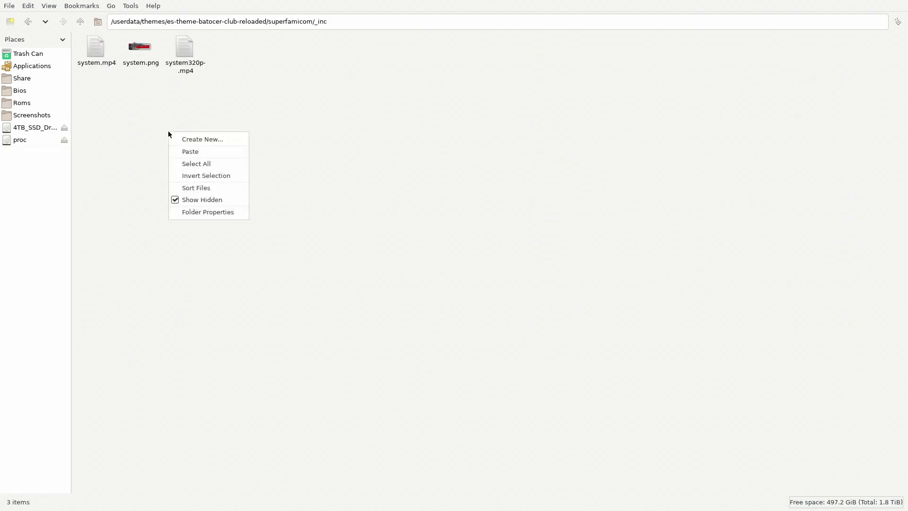
left_click(188, 156)
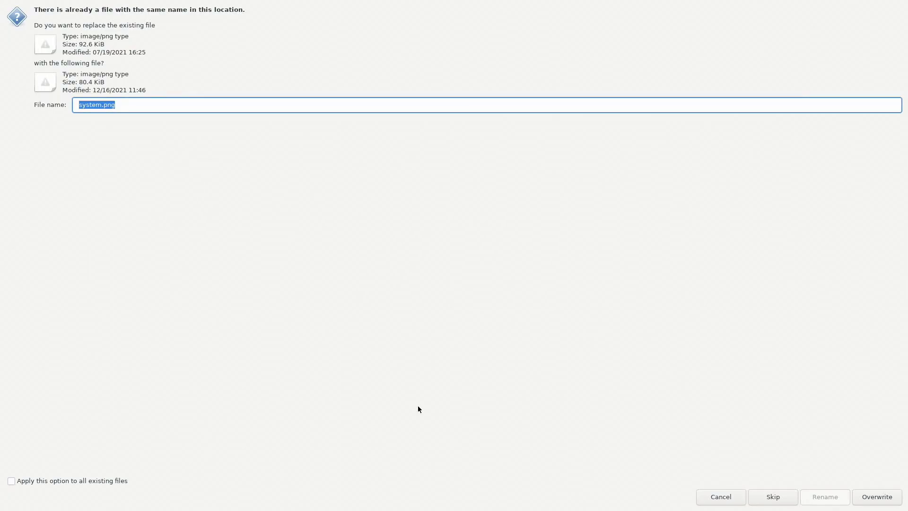
left_click(884, 497)
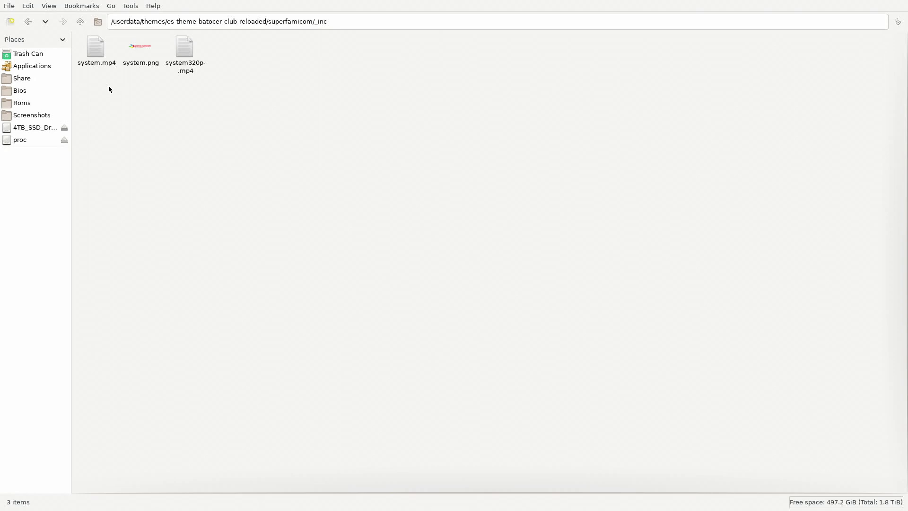
left_click(26, 102)
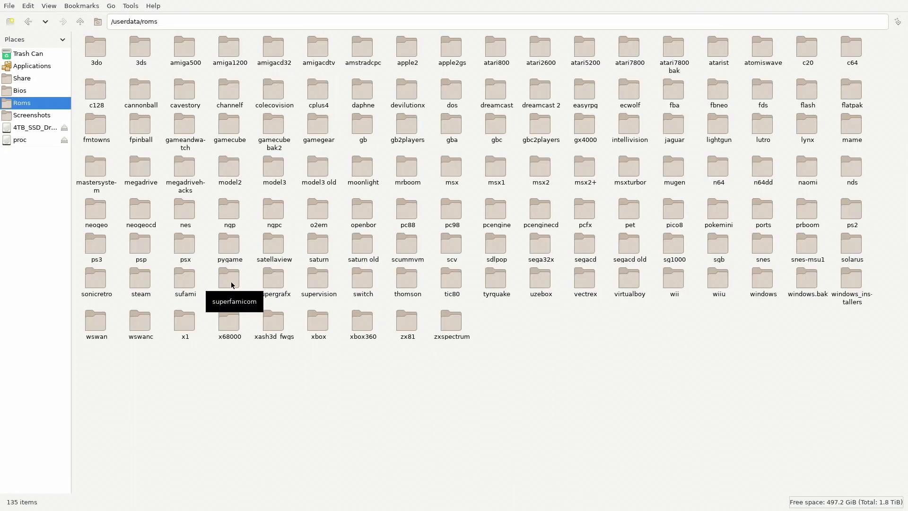
Look inside the superfamicom roms folder, then navigate to /userdata/system/configs/emulationstation.
double_click(232, 284)
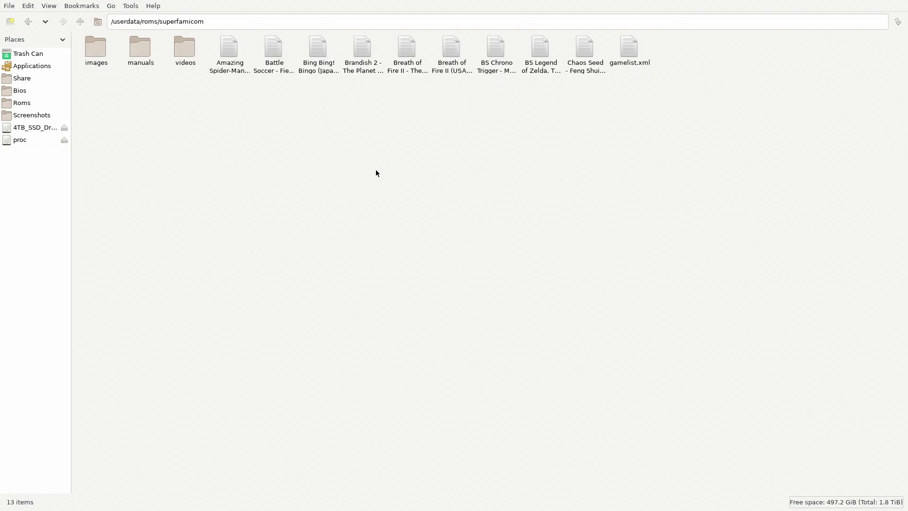
left_click(30, 77)
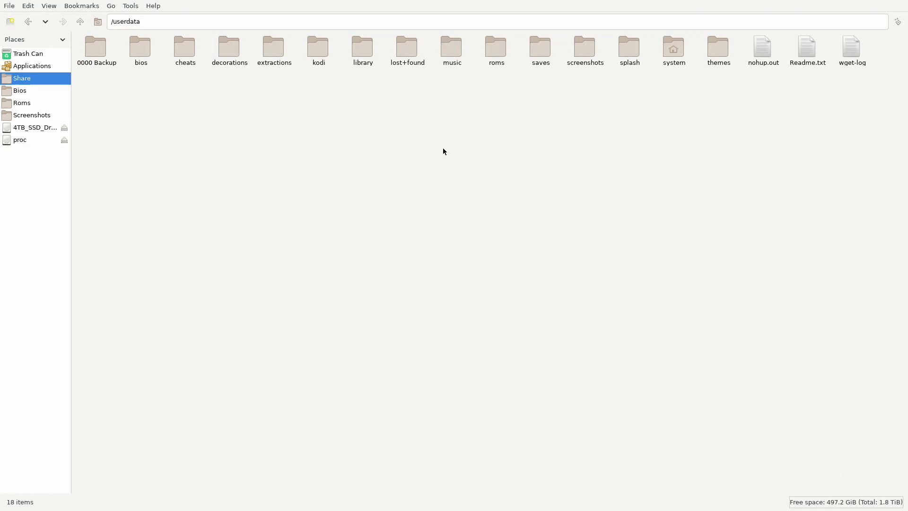
double_click(673, 48)
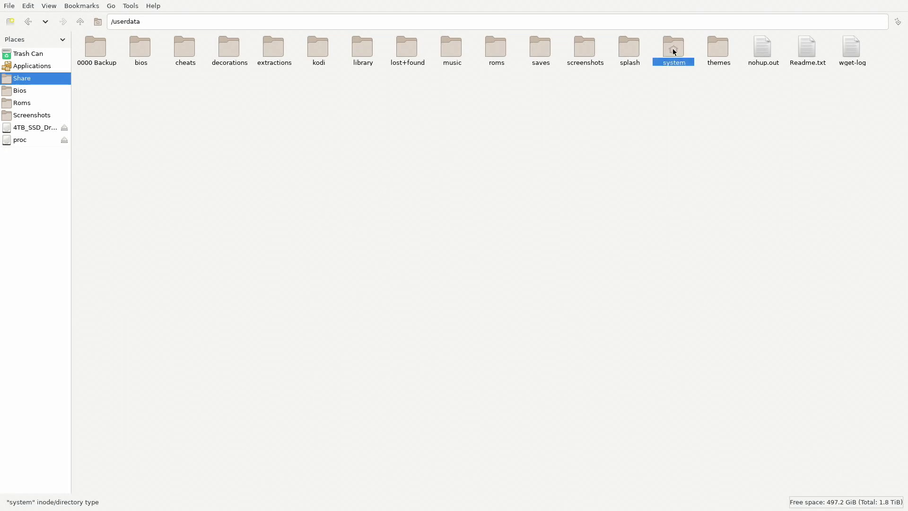
double_click(456, 48)
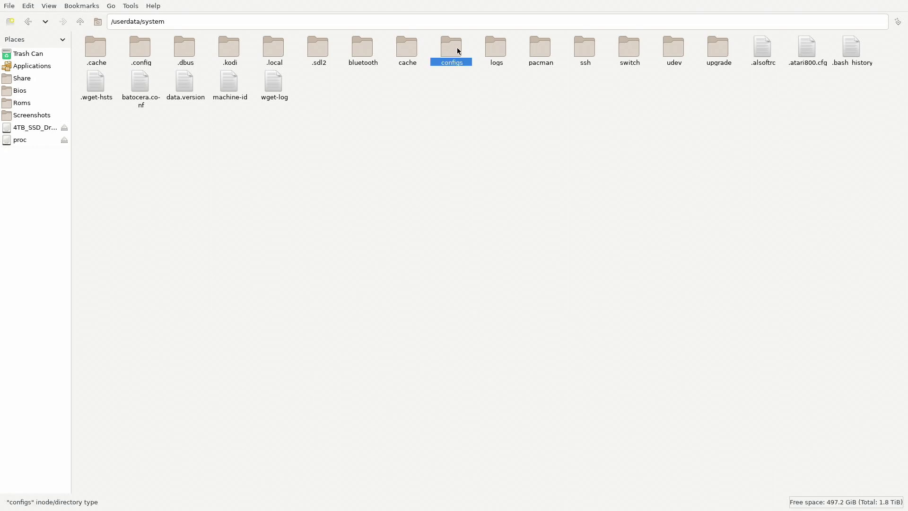
double_click(362, 53)
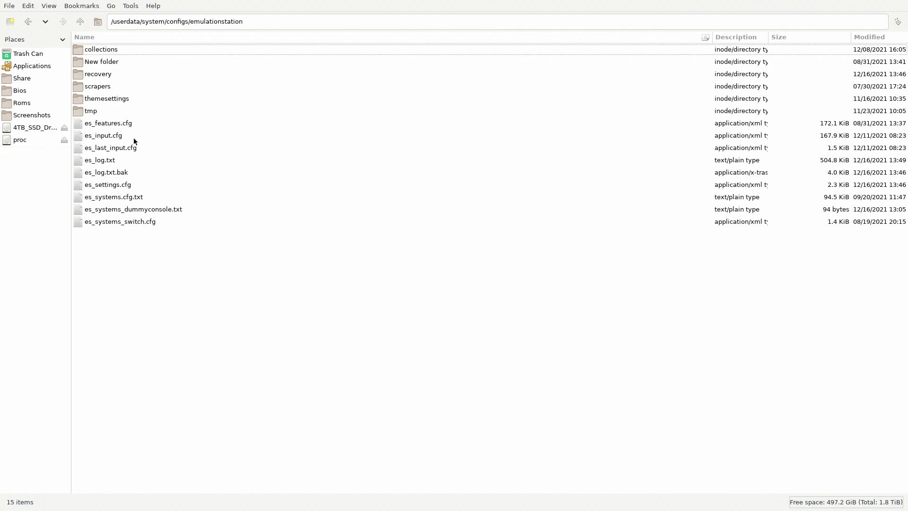
Open es_systems.cfg.txt and search for 'snes' to reach the SNES system entry.
double_click(121, 197)
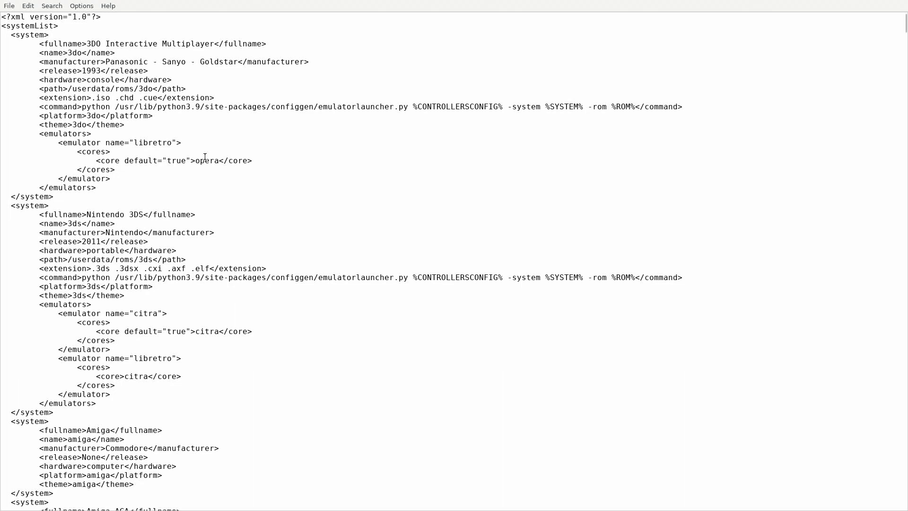
key("ctrl+f")
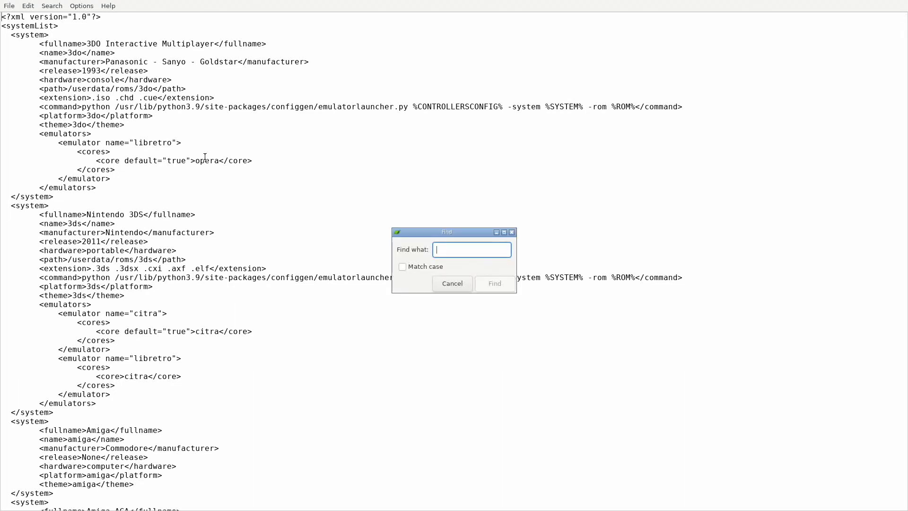
type("snes")
key("Return")
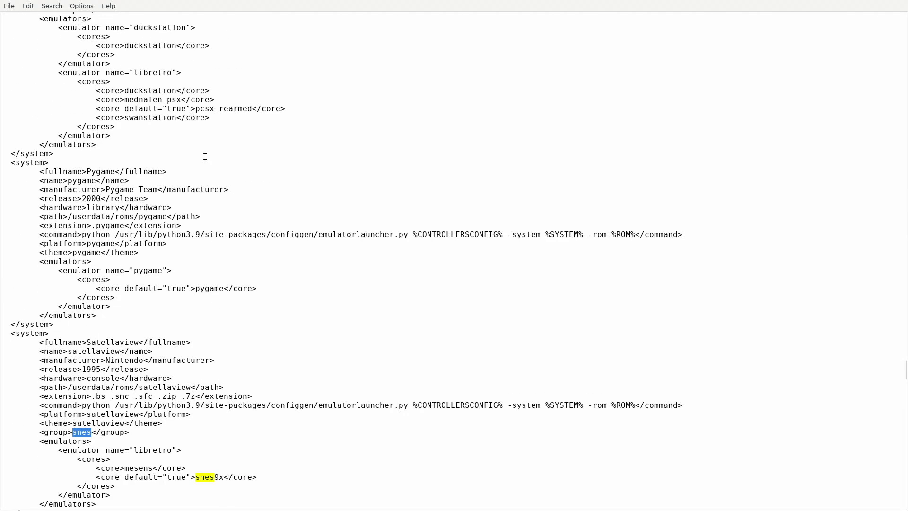
scroll(152, 300, "down", 6)
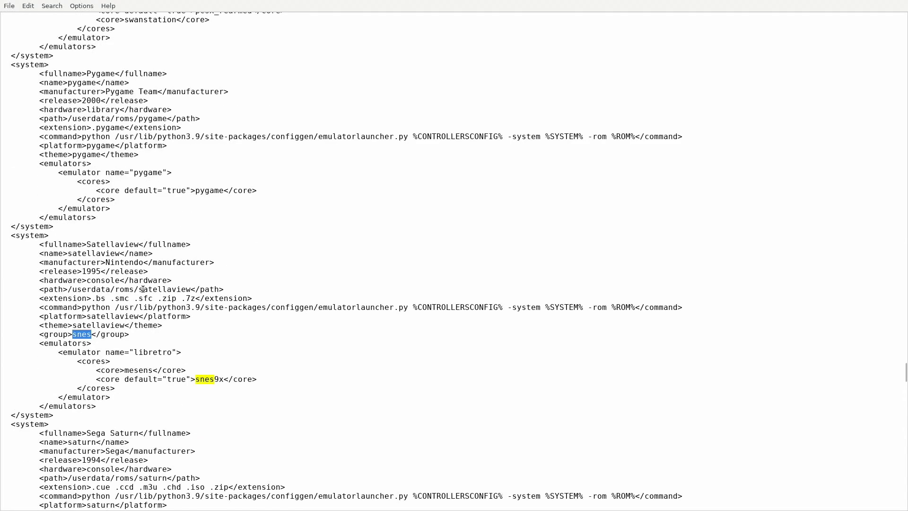
key("ctrl+g")
scroll(430, 310, "down", 7)
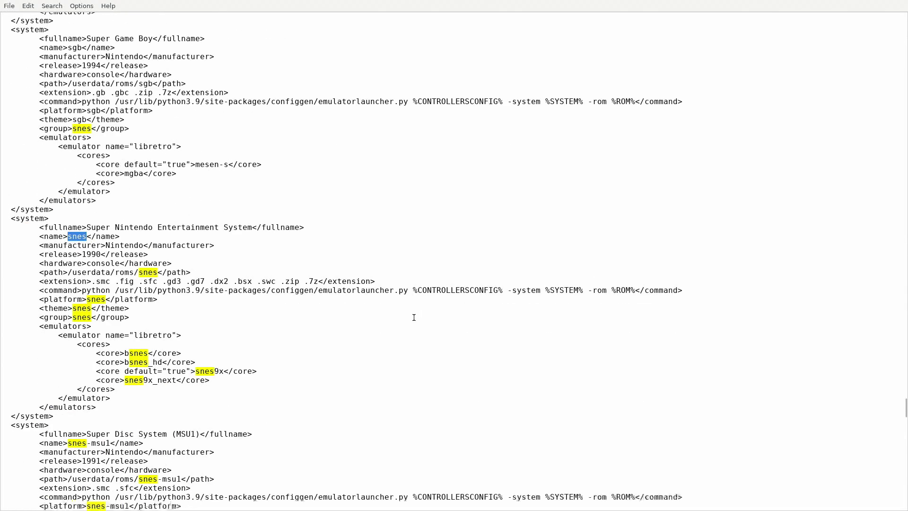
Select the whole Super Nintendo Entertainment System <system> block and copy it.
left_click(37, 227)
key("shift+Down")
key("shift+Down")
key("shift+Down")
key("shift+Down")
key("shift+Down")
key("shift+Down")
key("shift+Down")
key("shift+Down")
key("shift+Down")
key("shift+Down")
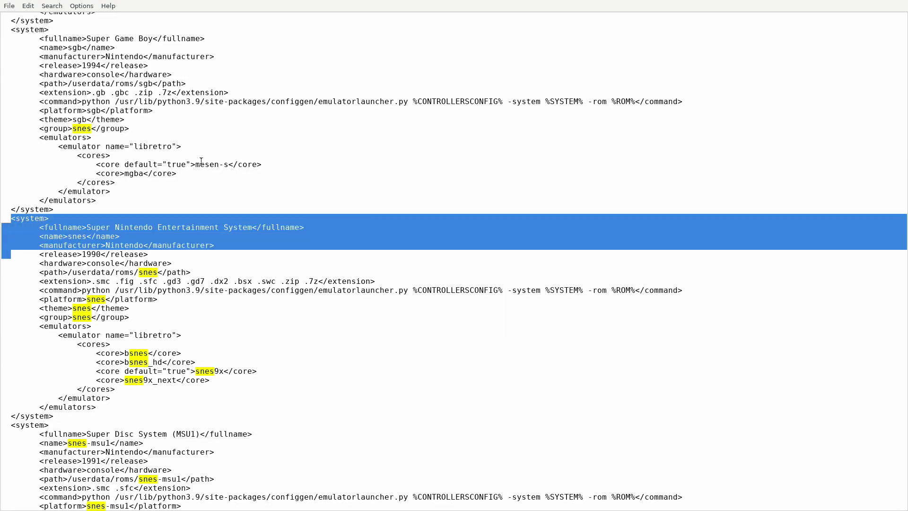
key("shift+Down")
key("shift+Down")
key("shift+Down")
key("shift+Down")
key("shift+Down")
key("shift+Down")
key("shift+Down")
key("shift+Down")
key("shift+Down")
key("shift+Down")
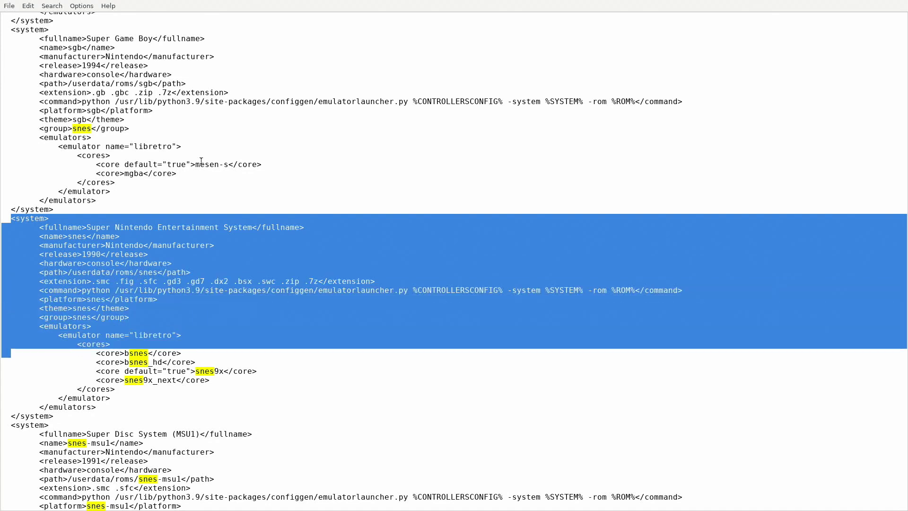
key("shift+Down")
key("shift+Down")
key("shift+Right")
key("shift+Right")
key("shift+Right")
key("shift+Right")
key("shift+Right")
key("shift+Right")
key("shift+Right")
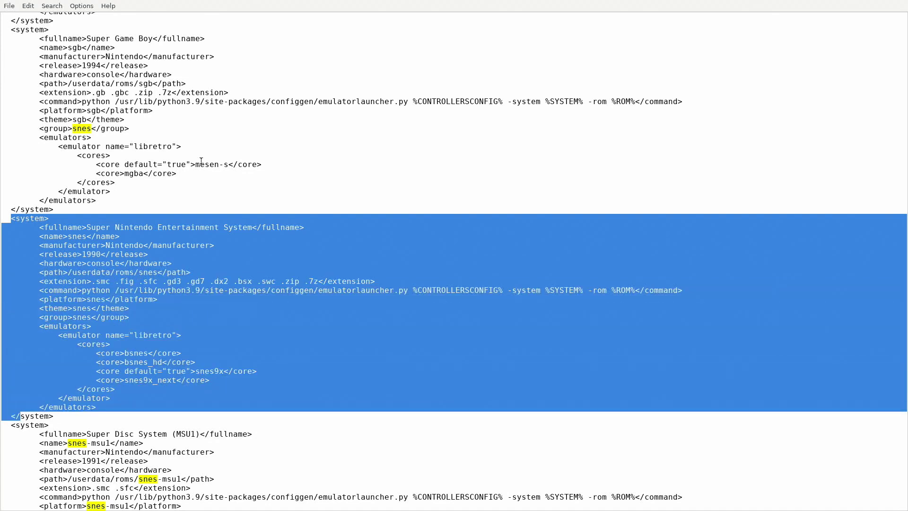
key("shift+Right")
key("shift+Right")
key("ctrl+c")
right_click(81, 249)
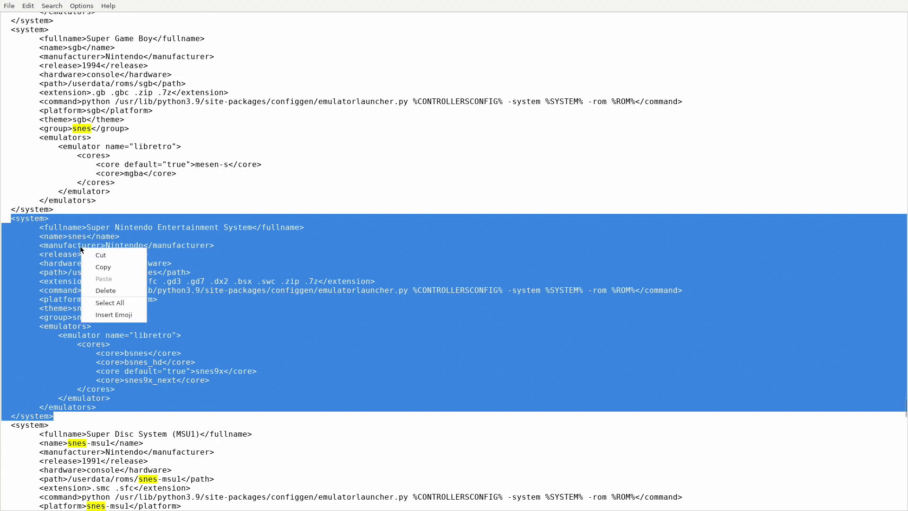
left_click(103, 267)
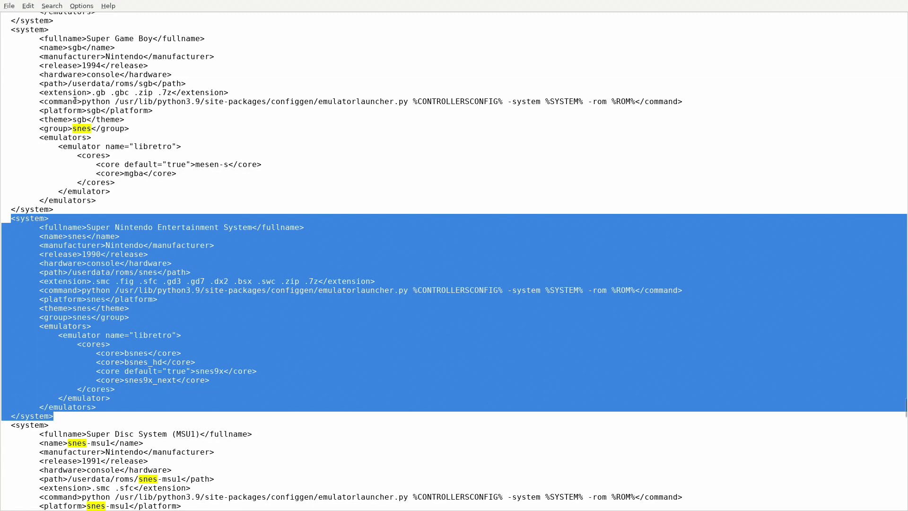
key("alt+Tab")
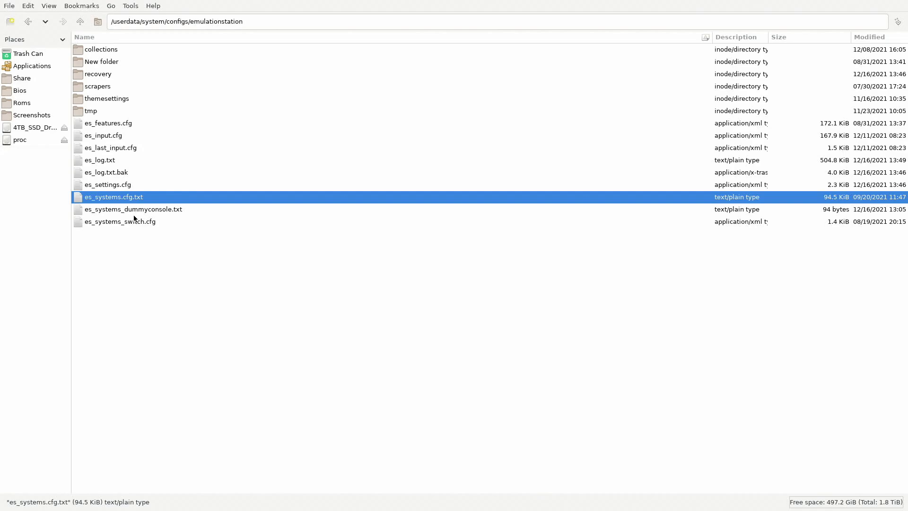
Paste the SNES entry into es_systems_dummyconsole.txt and retitle it Super Famicom, named superfamicom.
double_click(157, 209)
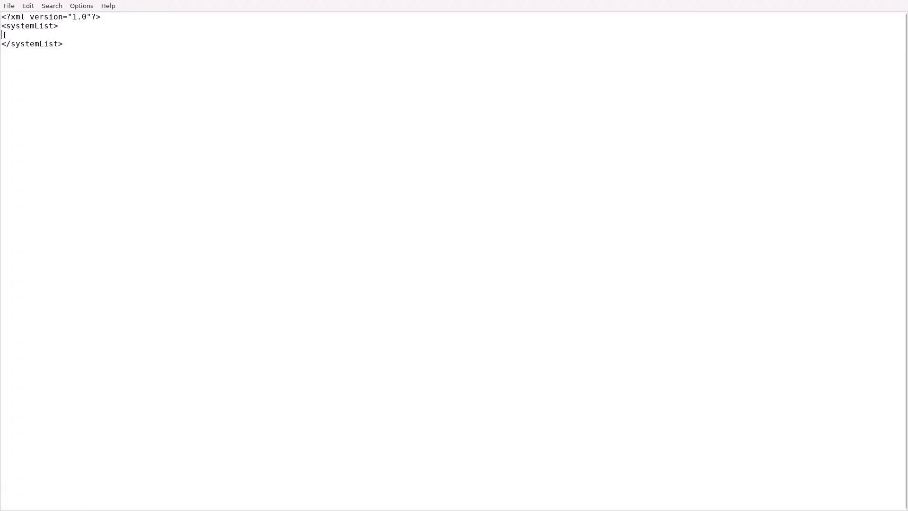
key("ctrl+v")
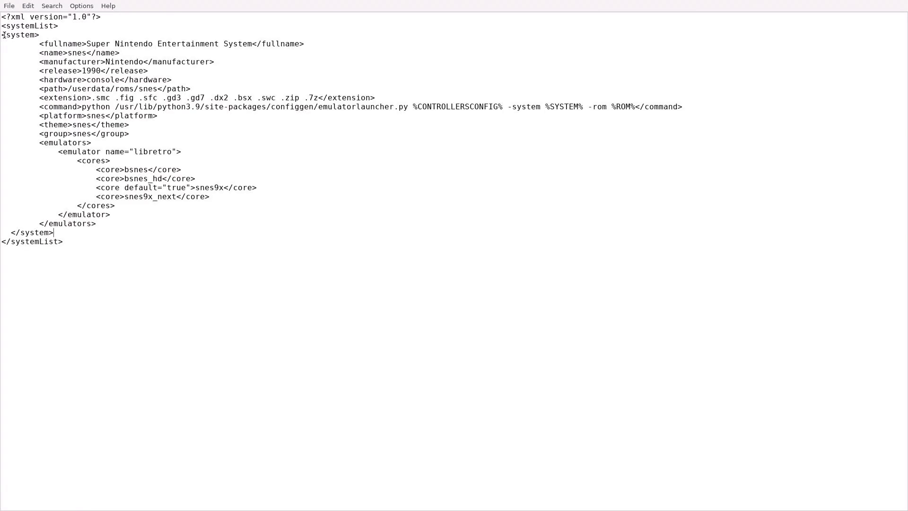
left_click(253, 44)
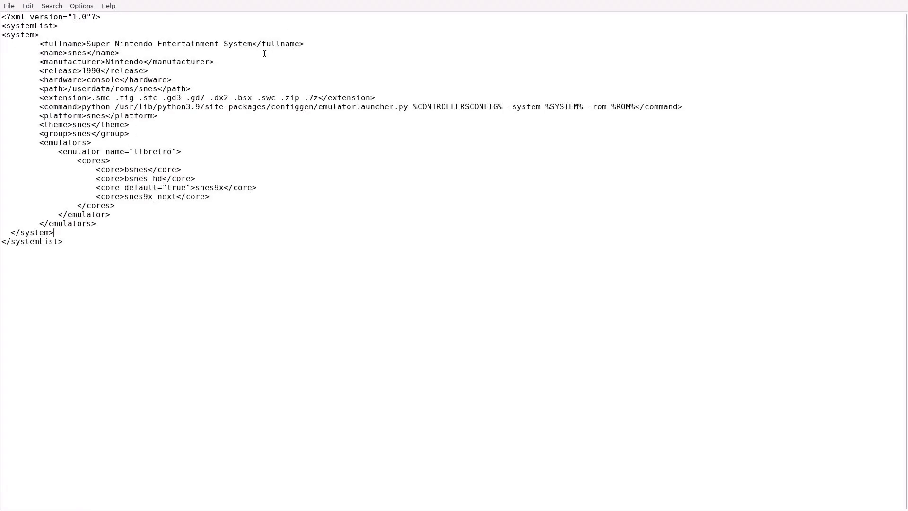
key("BackSpace")
key("BackSpace")
key("BackSpace")
key("BackSpace")
key("BackSpace")
key("BackSpace")
key("BackSpace")
key("BackSpace")
key("BackSpace")
key("BackSpace")
key("BackSpace")
key("BackSpace")
key("BackSpace")
key("BackSpace")
key("BackSpace")
key("BackSpace")
key("BackSpace")
key("BackSpace")
key("BackSpace")
key("BackSpace")
key("BackSpace")
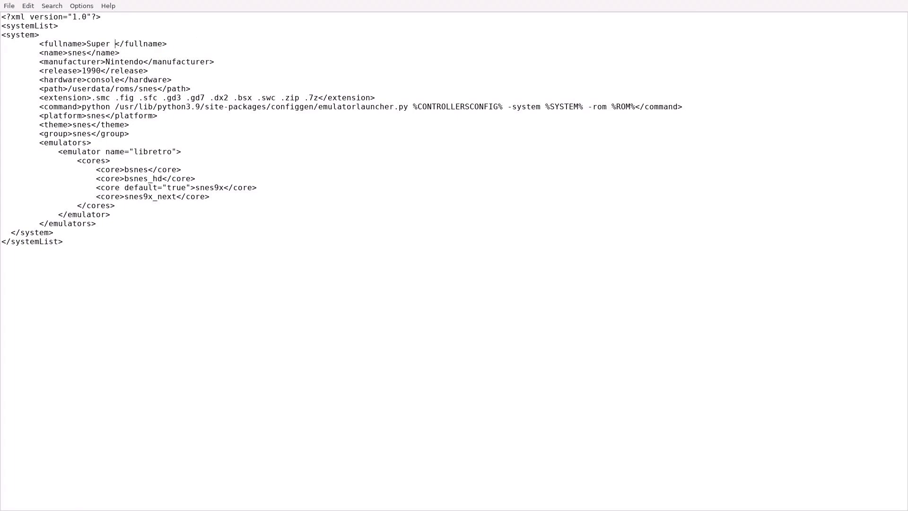
type("Famicom")
type("erfamicom")
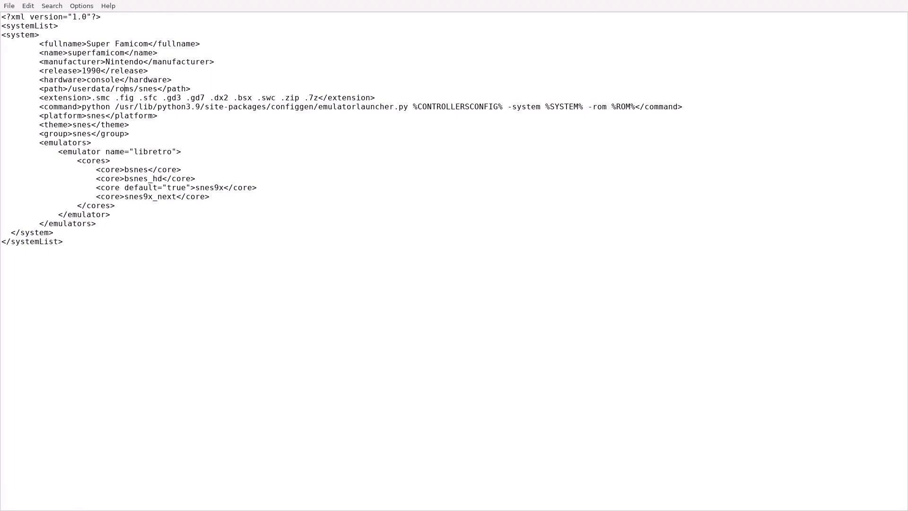
Change snes to superfamicom in the roms path, platform, theme and group values.
key("Delete")
key("BackSpace")
key("BackSpace")
type("uperfamicom")
key("BackSpace")
key("BackSpace")
key("BackSpace")
type("uperfamicom")
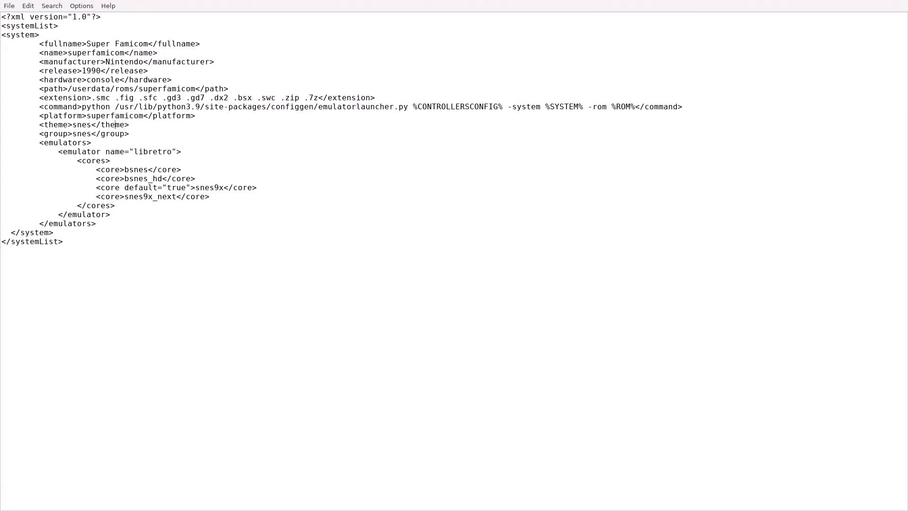
key("BackSpace")
key("BackSpace")
key("BackSpace")
type("uperfamicom")
key("BackSpace")
key("BackSpace")
key("BackSpace")
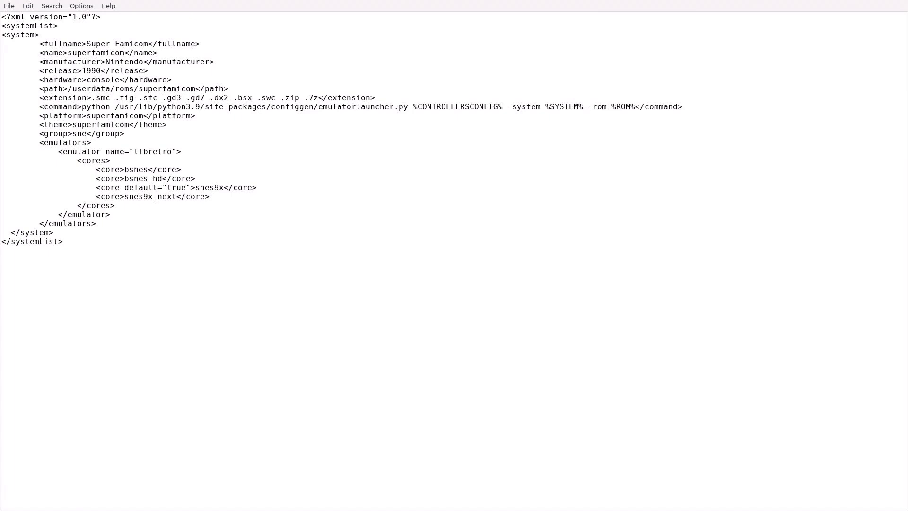
type("uperfamicom")
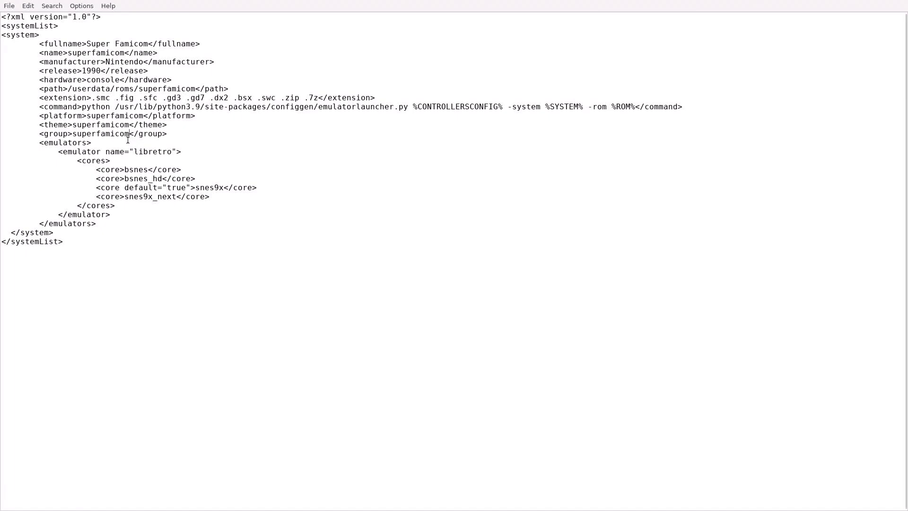
left_click(8, 5)
Save the file as es_systems_superfamicom.cfg.
left_click(29, 53)
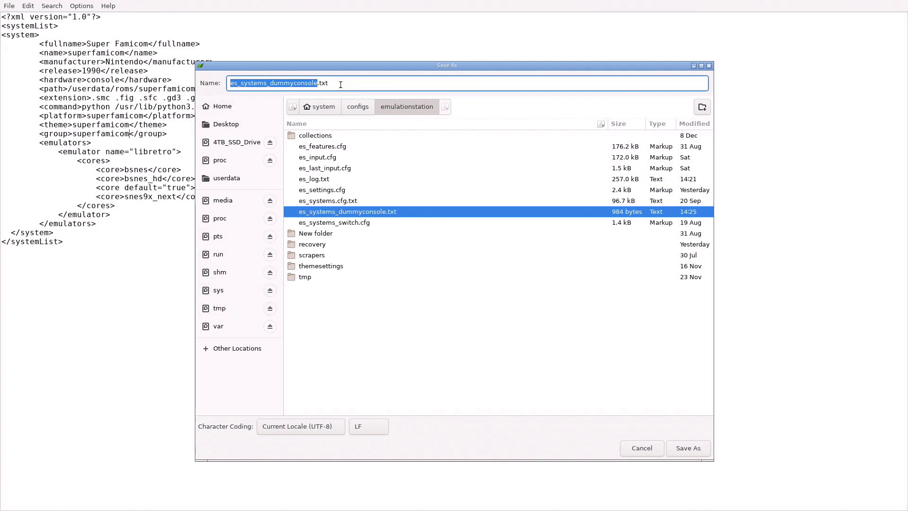
left_click(341, 84)
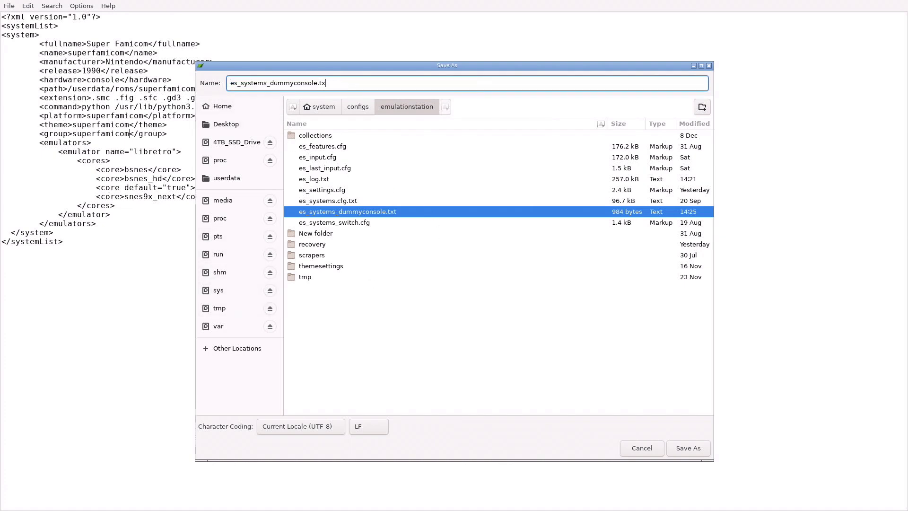
key("BackSpace")
key("BackSpace")
key("BackSpace")
type("cfg")
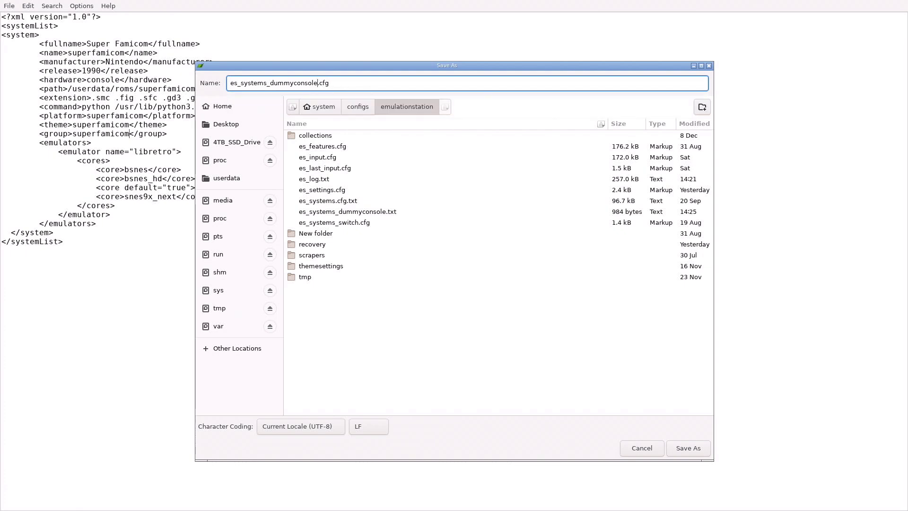
key("BackSpace")
key("BackSpace")
key("BackSpace")
key("BackSpace")
key("BackSpace")
key("BackSpace")
key("BackSpace")
key("BackSpace")
key("BackSpace")
key("BackSpace")
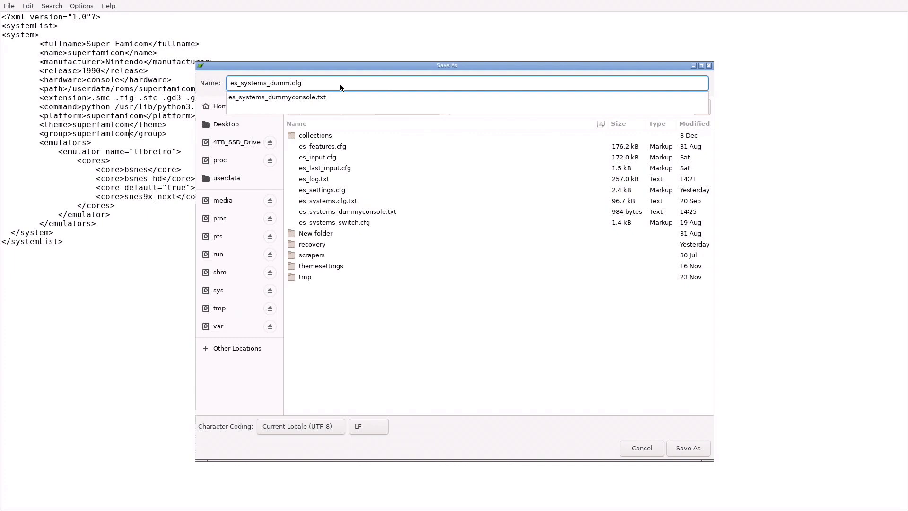
key("BackSpace")
key("BackSpace")
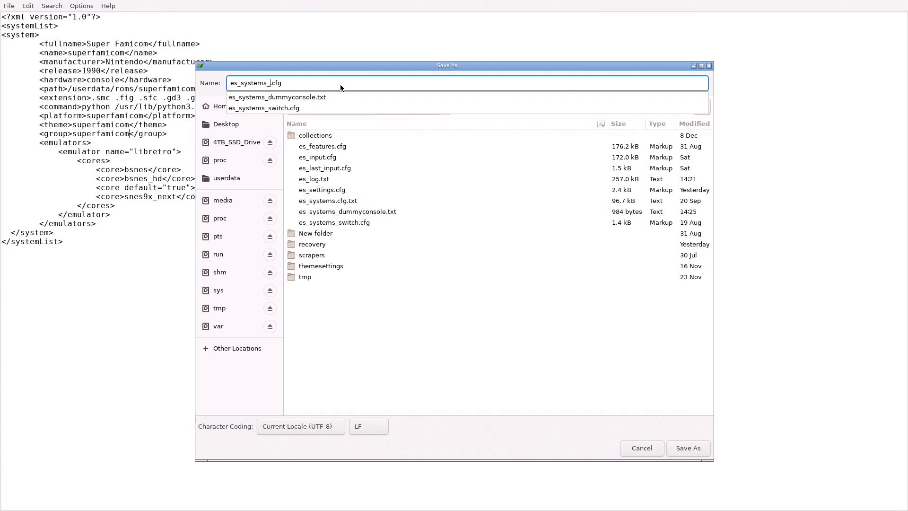
type("superfamicom")
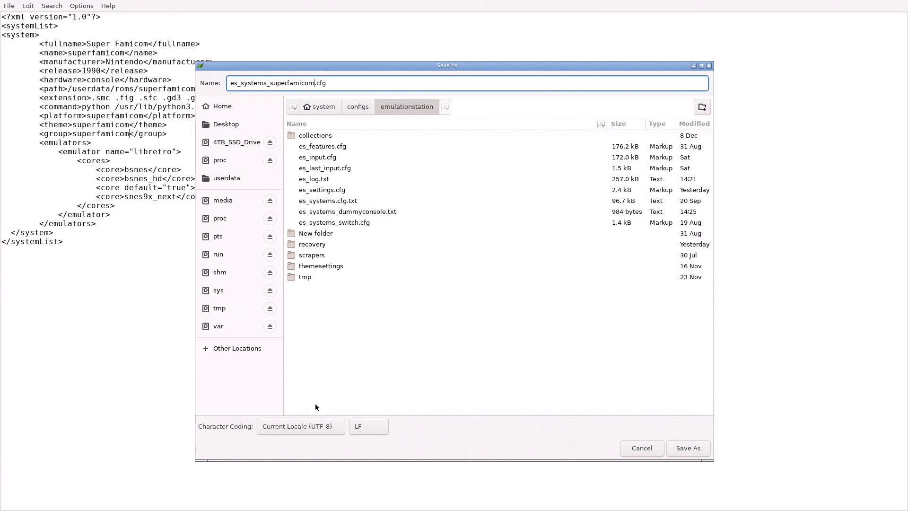
key("Return")
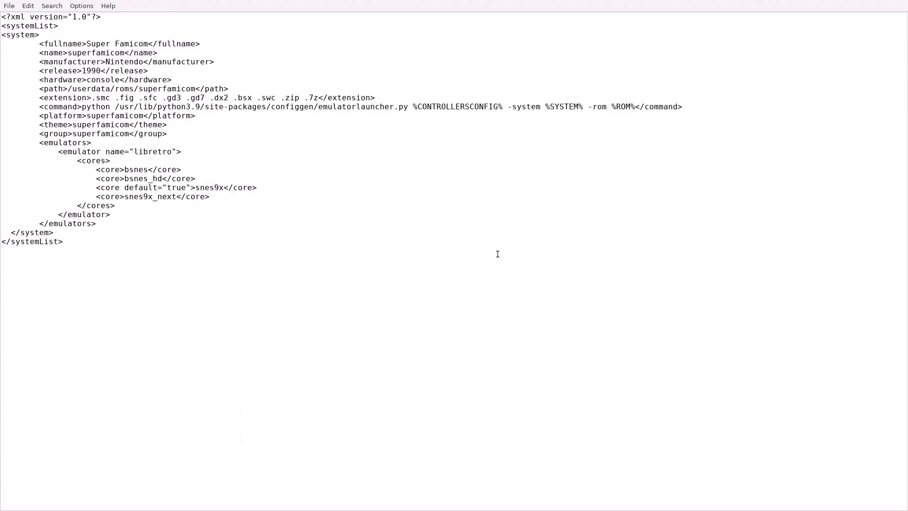
Quit Mousepad and close the file manager window.
left_click(7, 5)
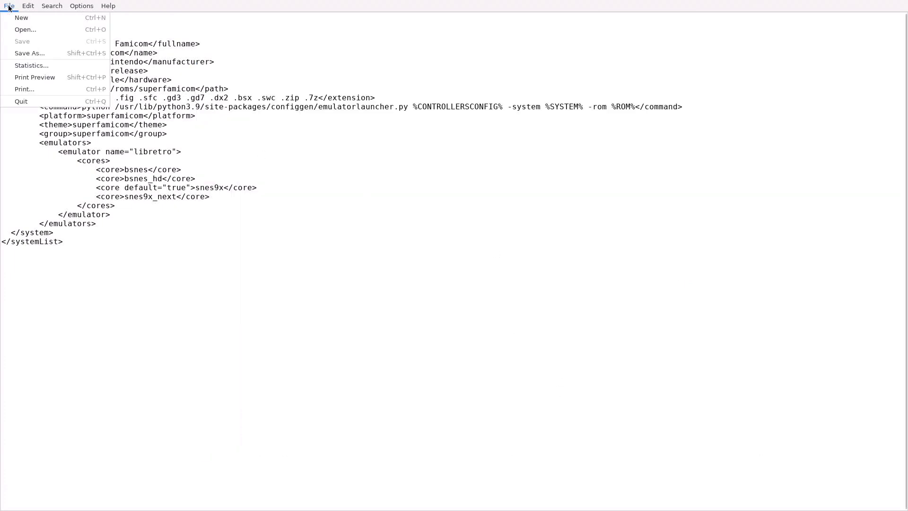
left_click(15, 103)
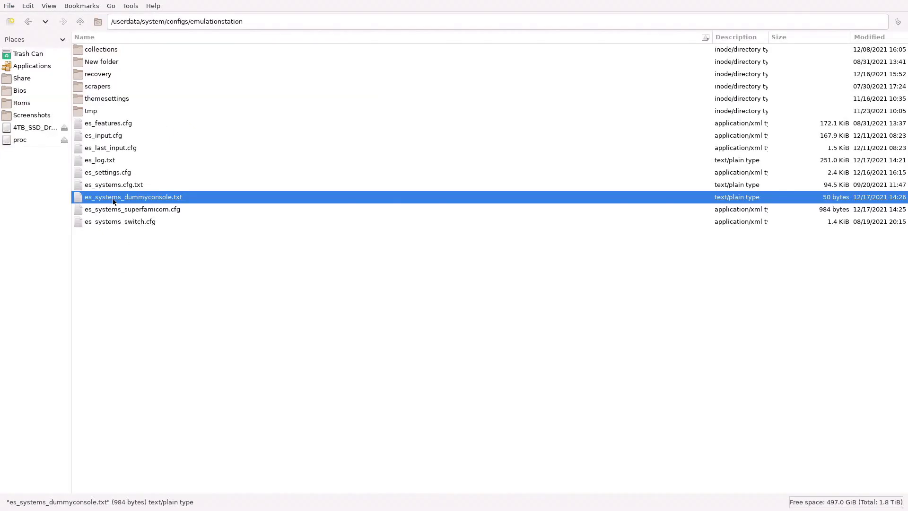
left_click(9, 6)
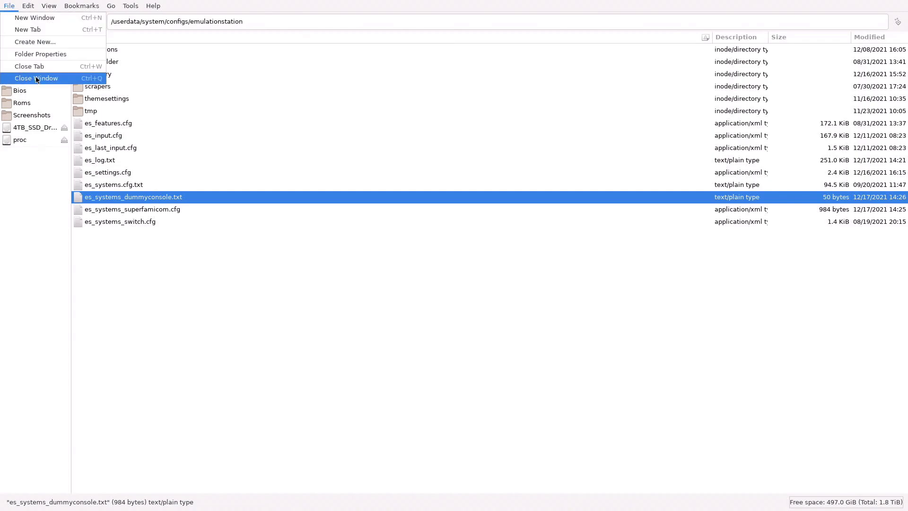
left_click(36, 78)
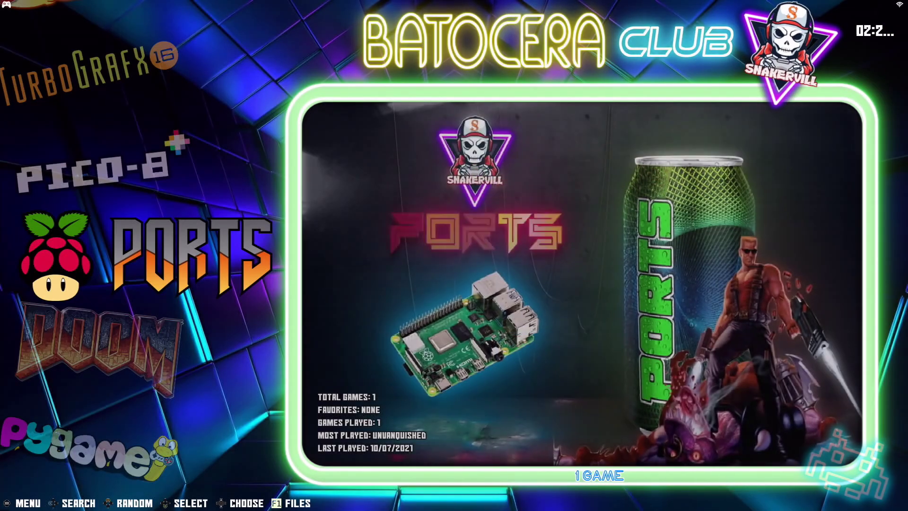
Run Update Games Lists from Games Settings, then scroll the systems to Super Famicom.
key("Return")
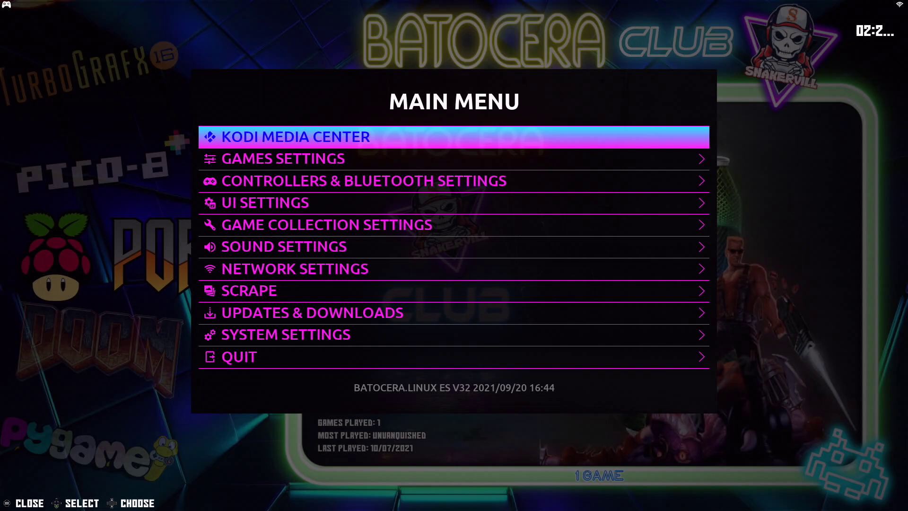
key("Down")
key("Return")
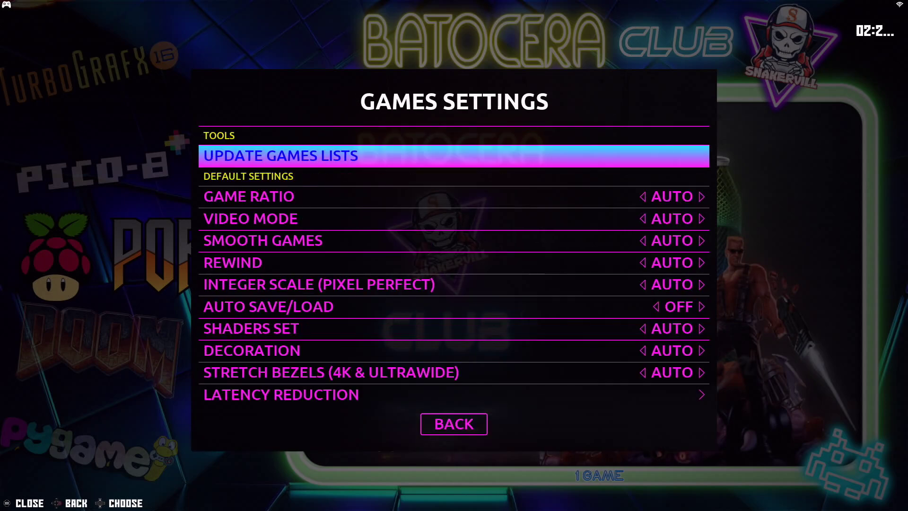
key("Return")
key("Return")
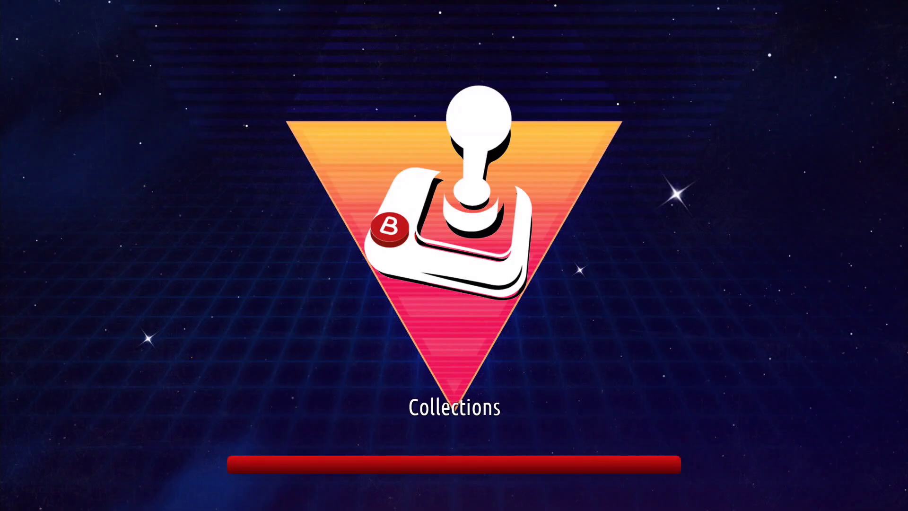
key("Down")
key("Down")
key("Down")
key("Down")
key("Down")
key("Down")
key("Down")
key("Down")
key("Down")
key("Down")
key("Down")
key("Down")
key("Down")
key("Down")
key("Down")
key("Down")
key("Down")
key("Down")
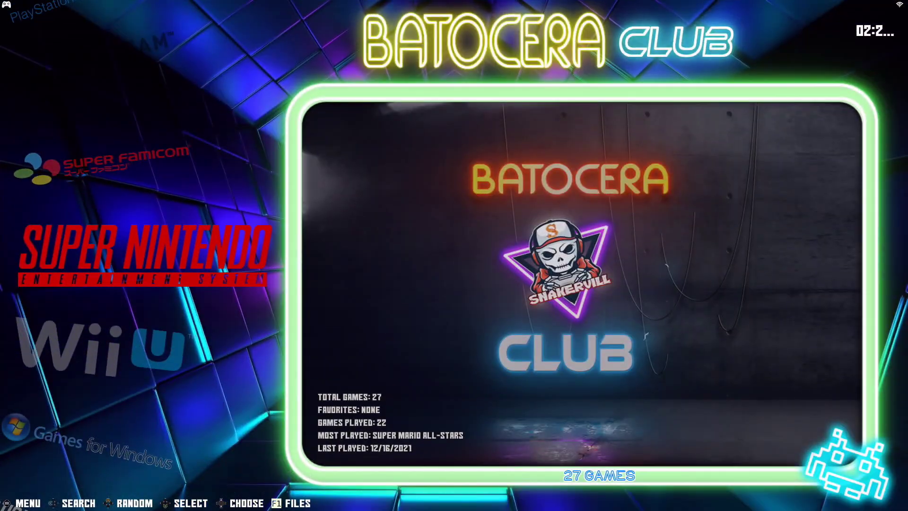
Peek into the Super Nintendo game list, then return to the systems carousel.
key("Up")
key("Down")
key("Up")
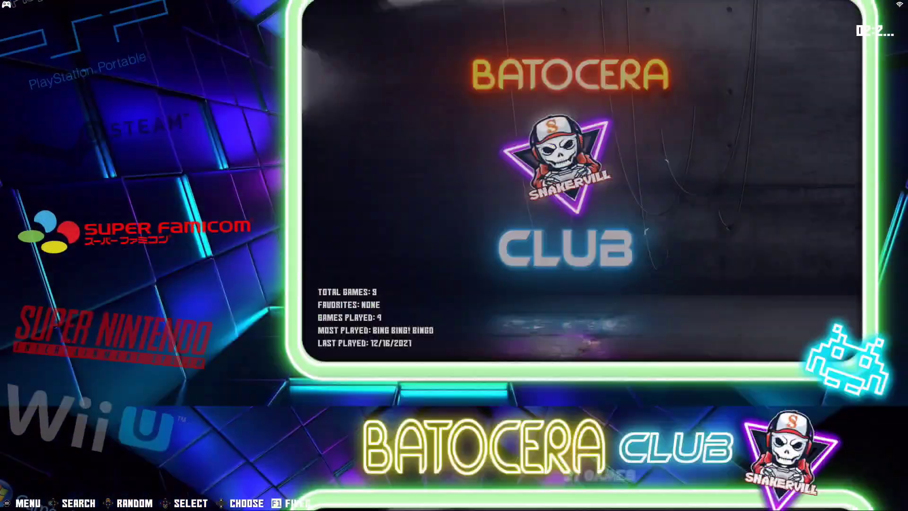
key("Down")
key("Return")
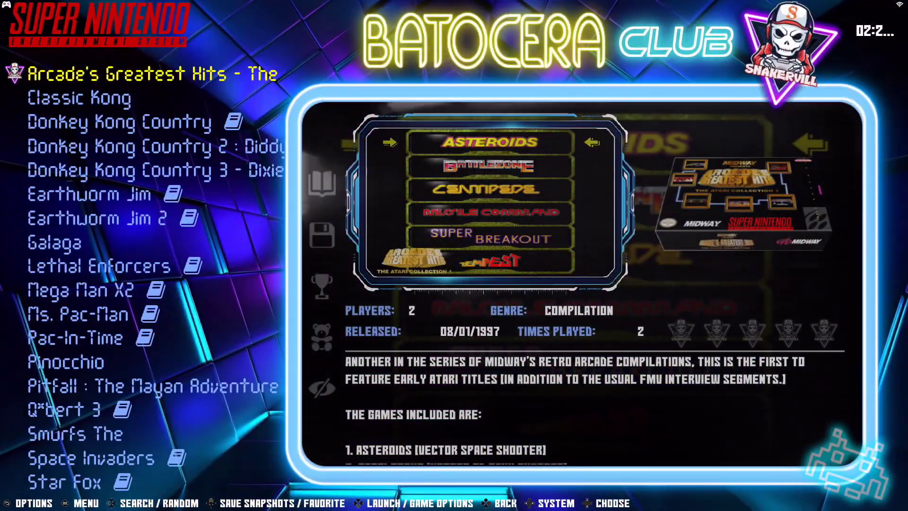
key("Escape")
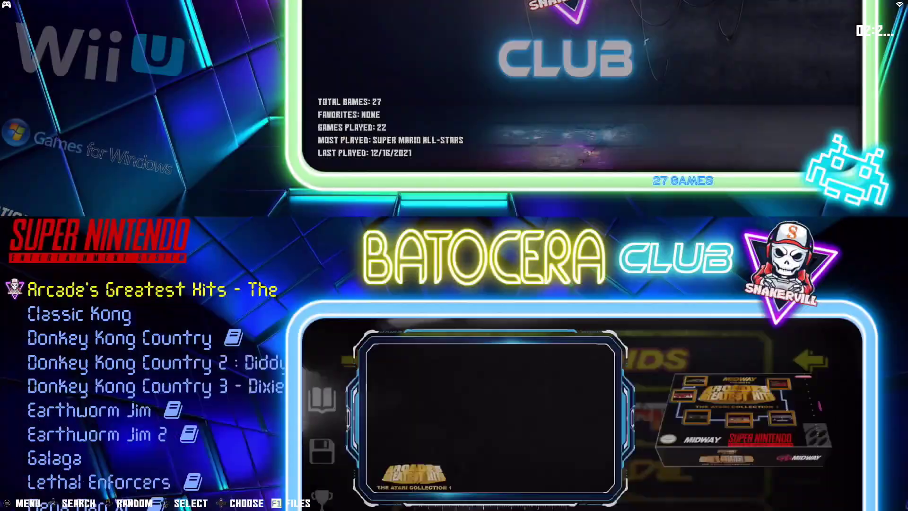
Open the Super Famicom list, test-launch Battle Soccer : Field no Hasha, and open its advanced system options.
key("Up")
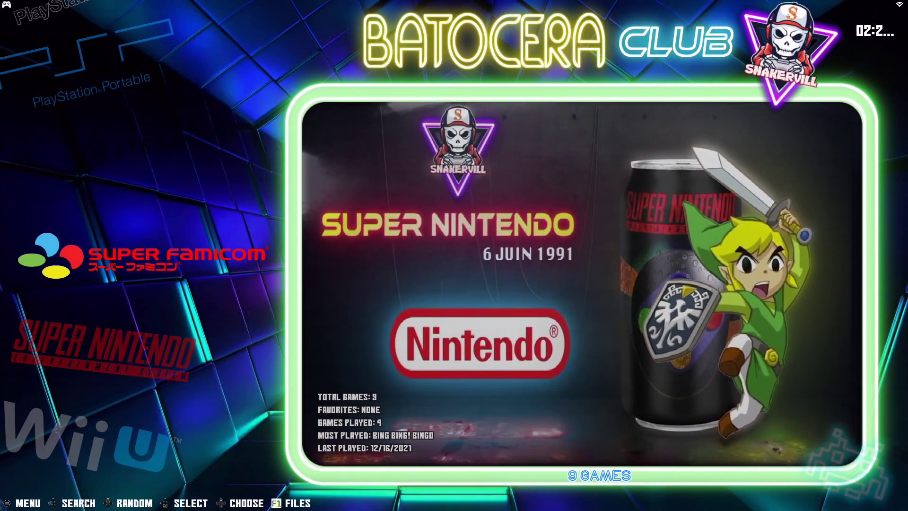
key("Return")
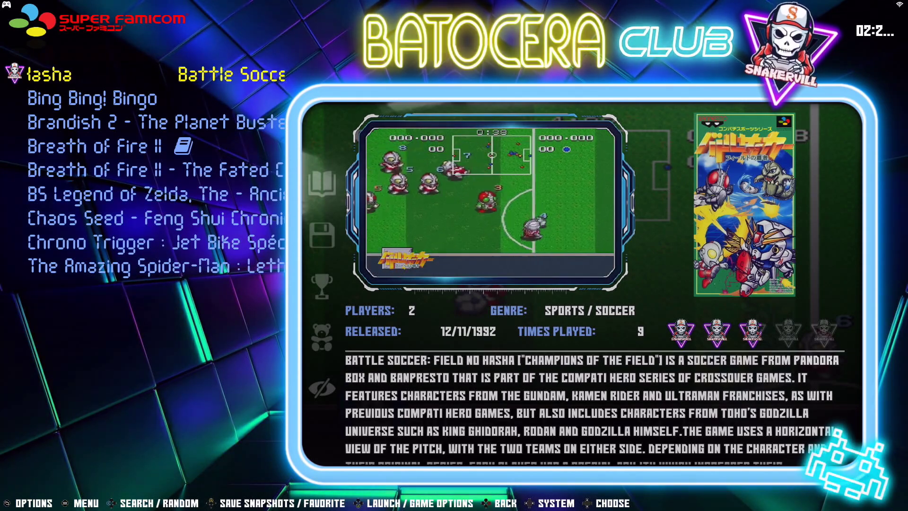
key("Return")
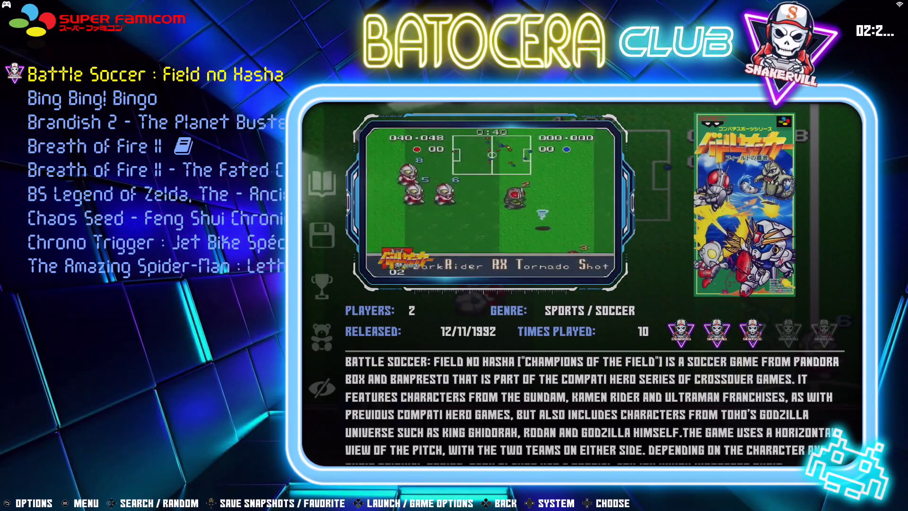
key("space")
key("Down")
key("Down")
key("Down")
key("Down")
key("Down")
key("Down")
key("Down")
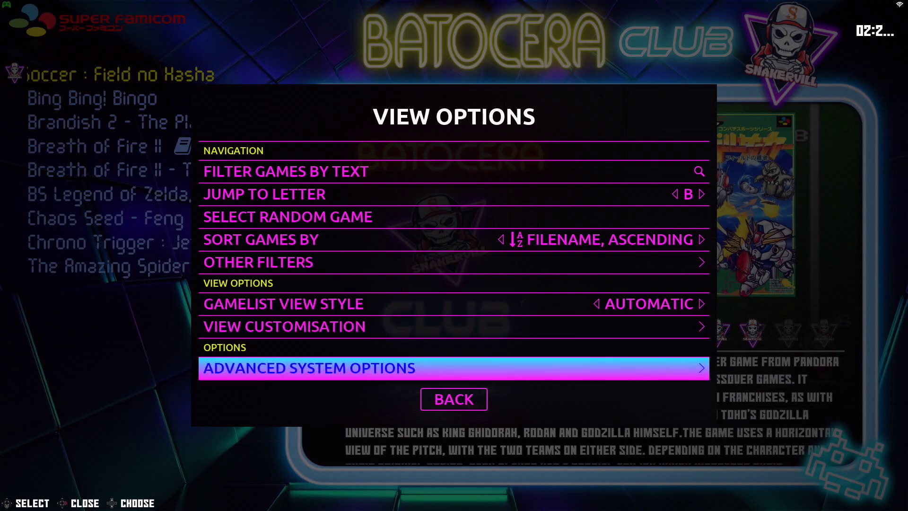
key("Return")
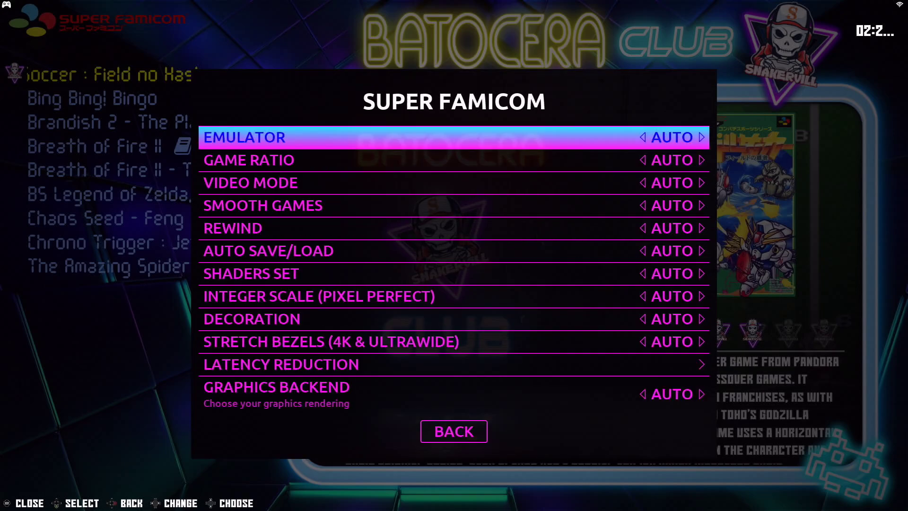
Choose LIBRETRO / SNES9X as the Super Famicom emulator and return to the game list.
key("Return")
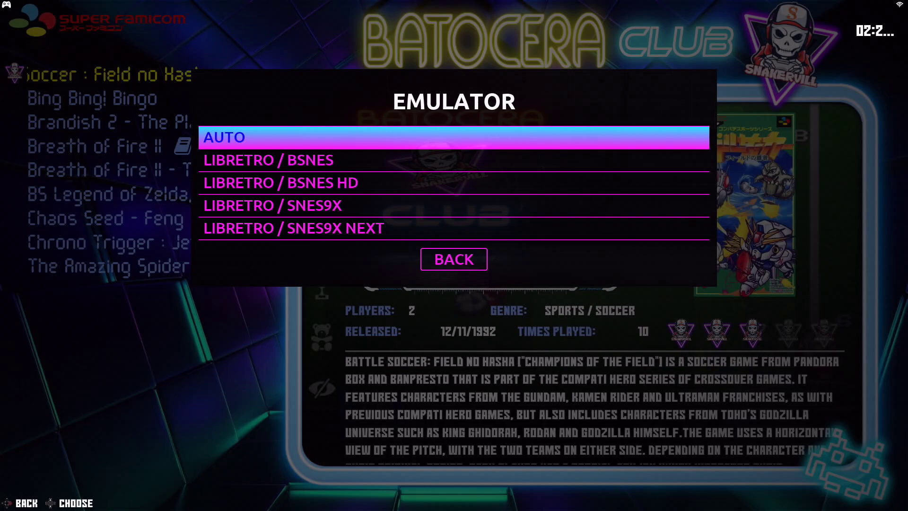
key("Down")
key("Down")
key("Down")
key("Down")
key("Up")
key("Up")
key("Up")
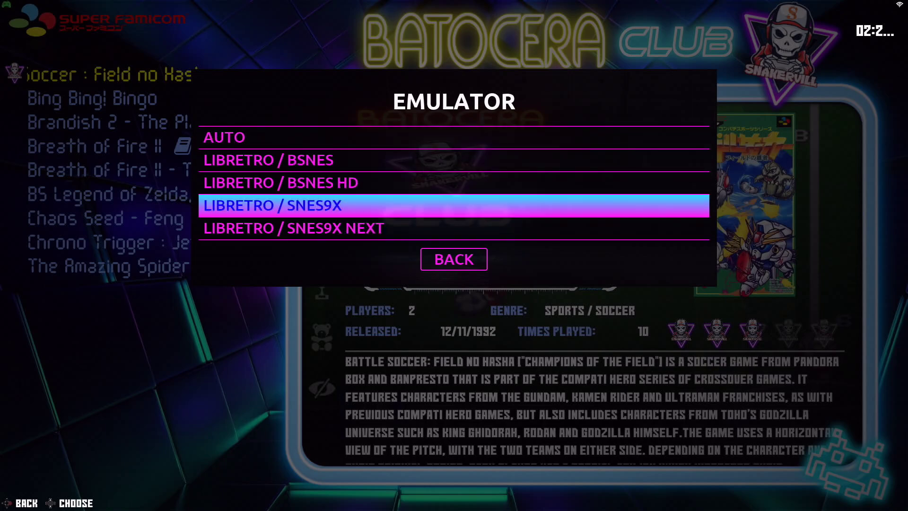
key("Down")
key("Down")
key("Return")
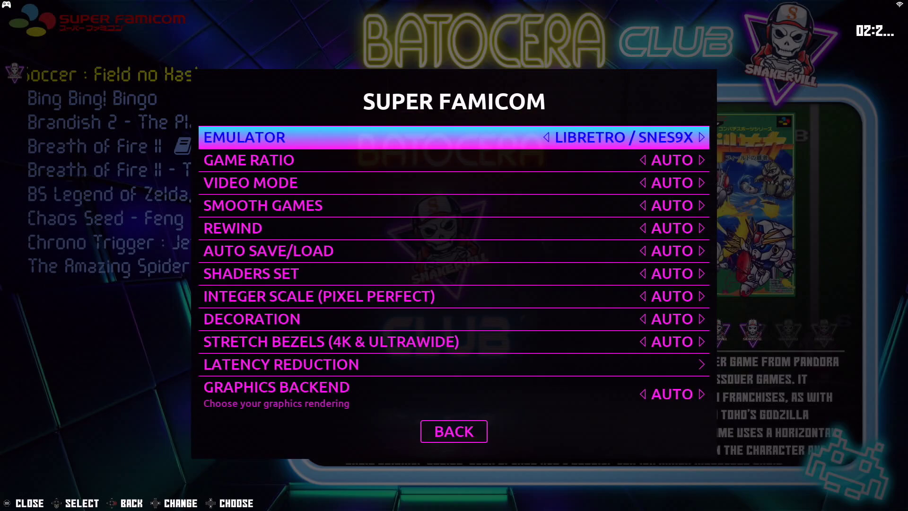
key("Escape")
key("Escape")
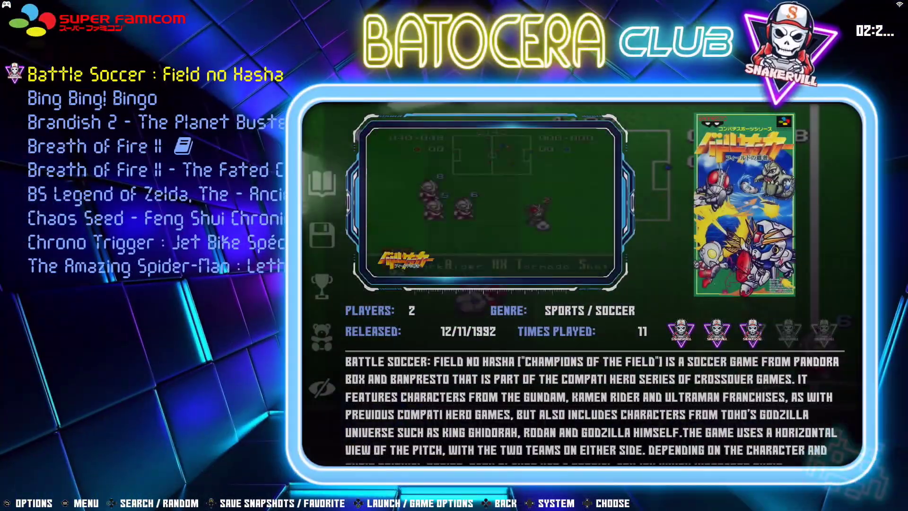
Test-launch Bing Bing! Bingo, exit back to the systems, and bring up the file manager.
key("Down")
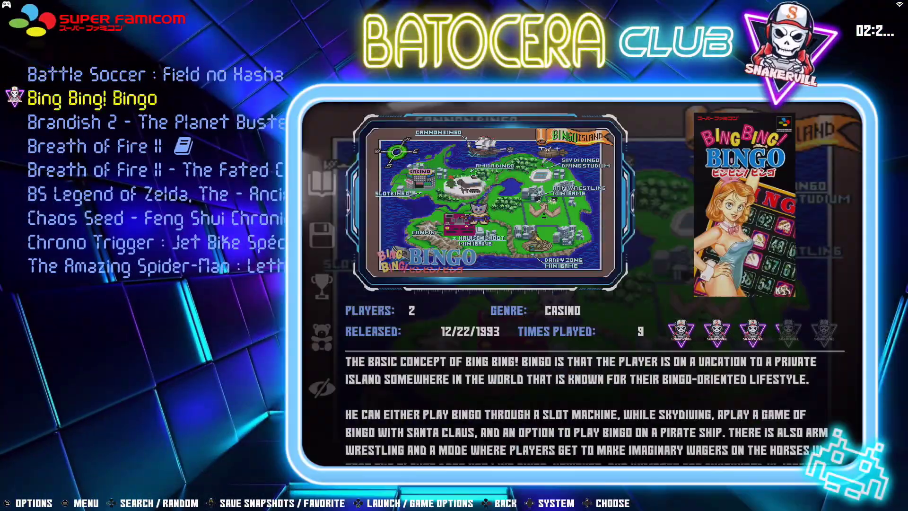
key("Return")
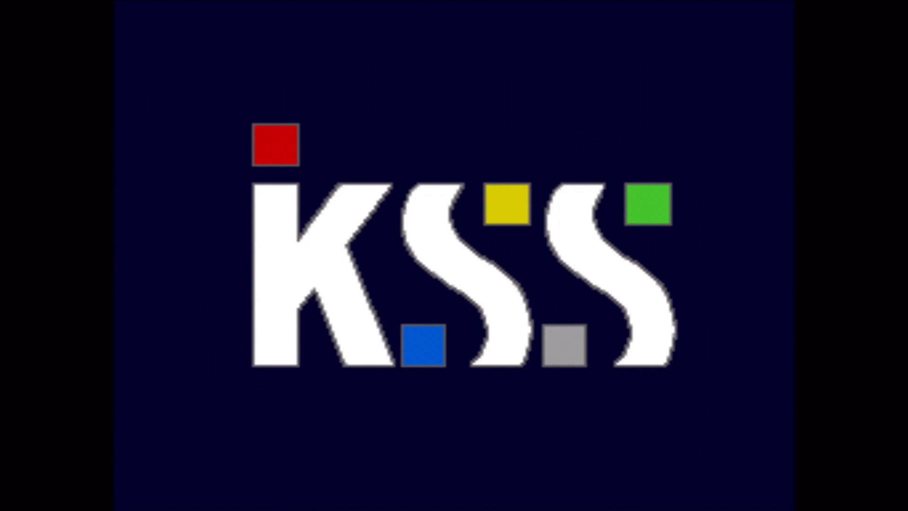
key("Escape")
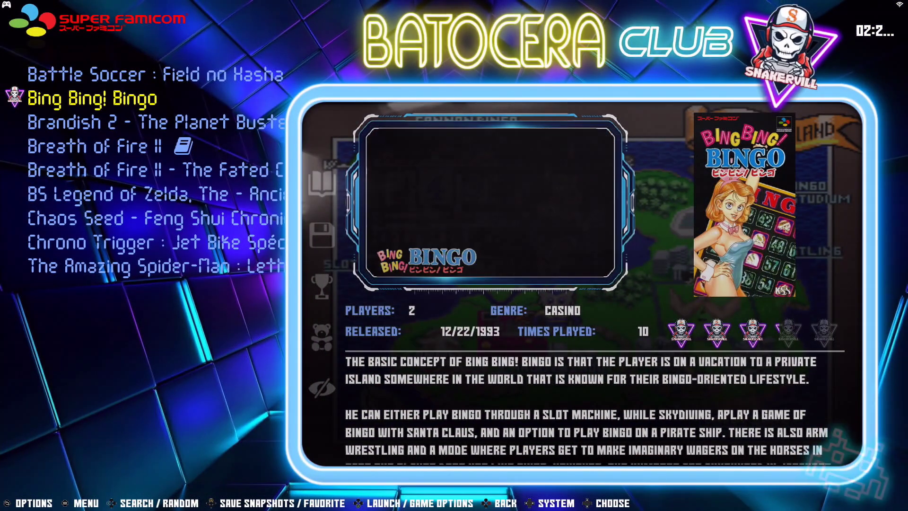
key("Escape")
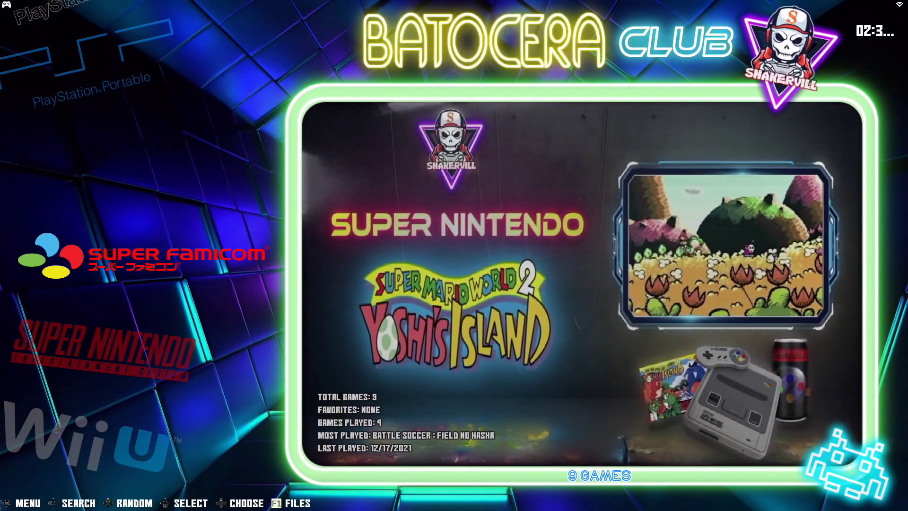
key("F1")
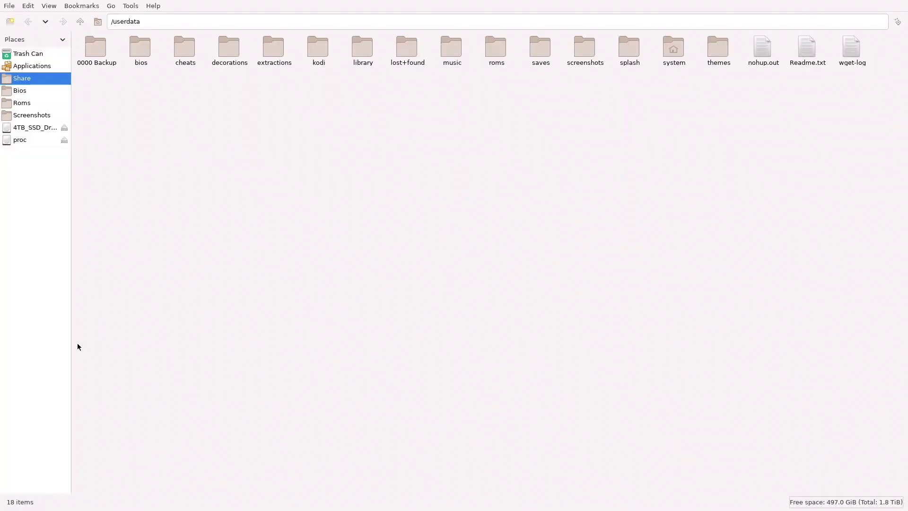
Create a megadrivehacks folder in the roms folder, then go back to /userdata.
left_click(24, 104)
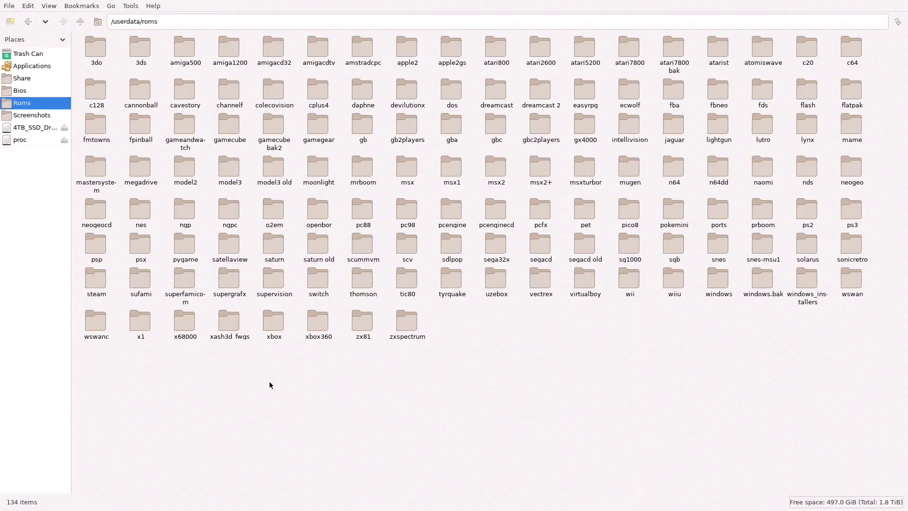
right_click(287, 413)
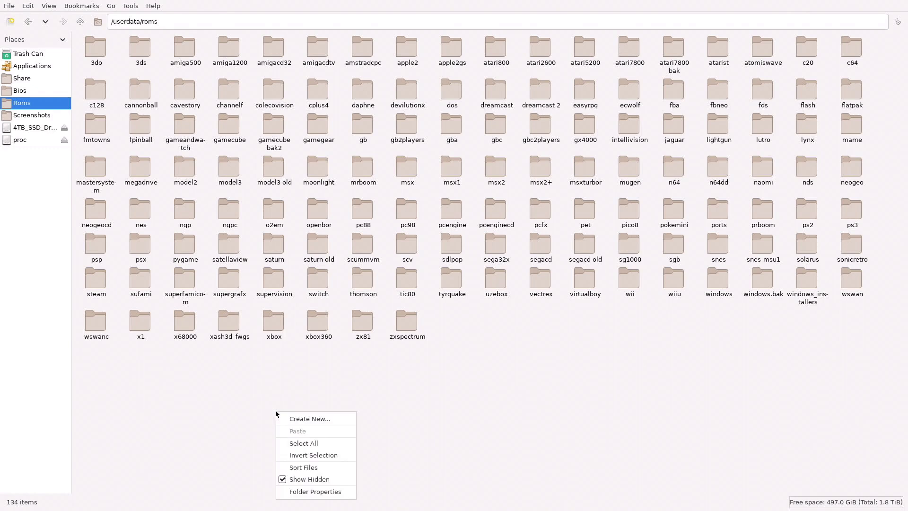
mouse_move(308, 419)
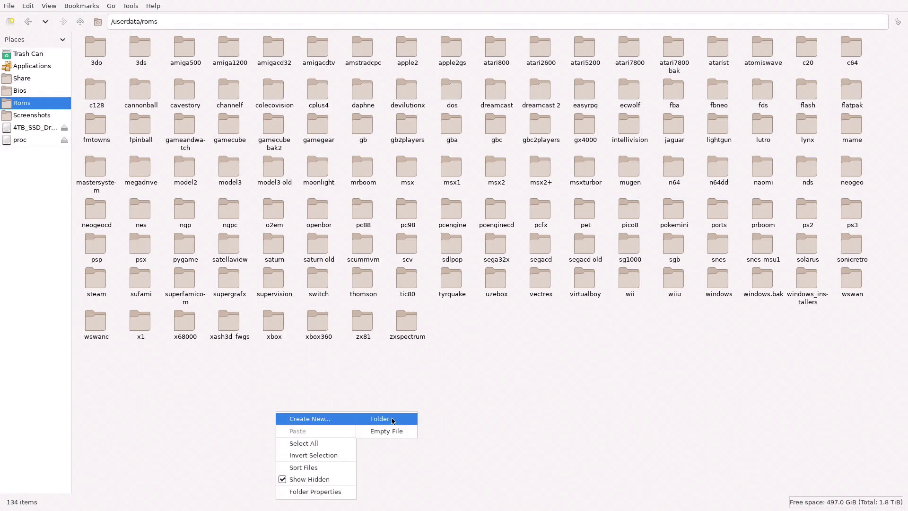
left_click(391, 419)
type(".")
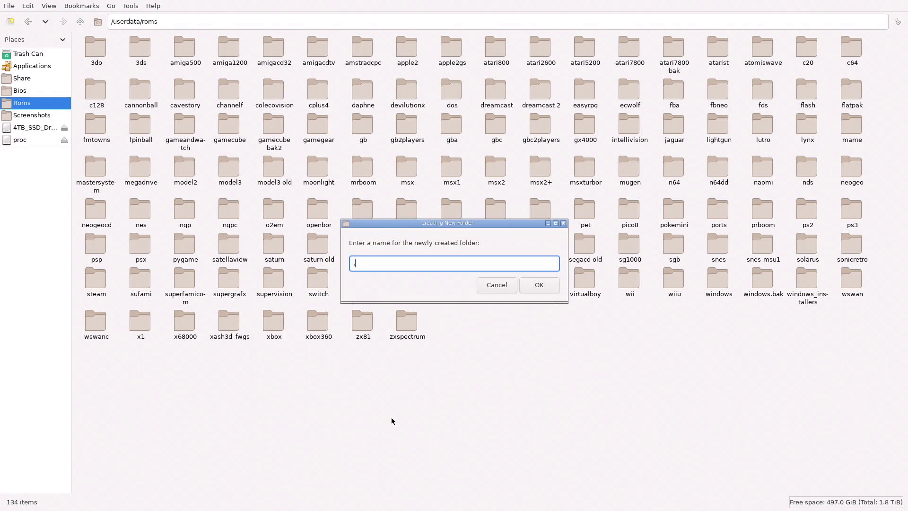
type("megadrivehacks")
key("Return")
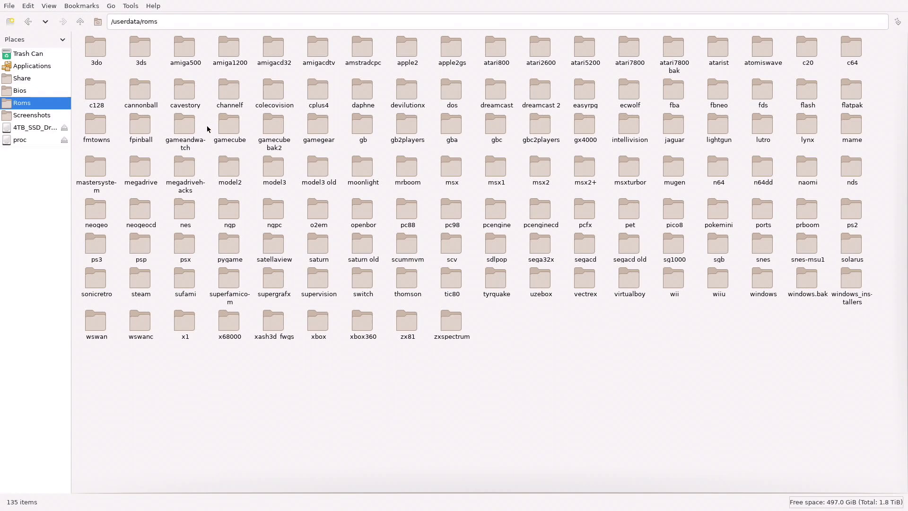
left_click(185, 172)
left_click(324, 395)
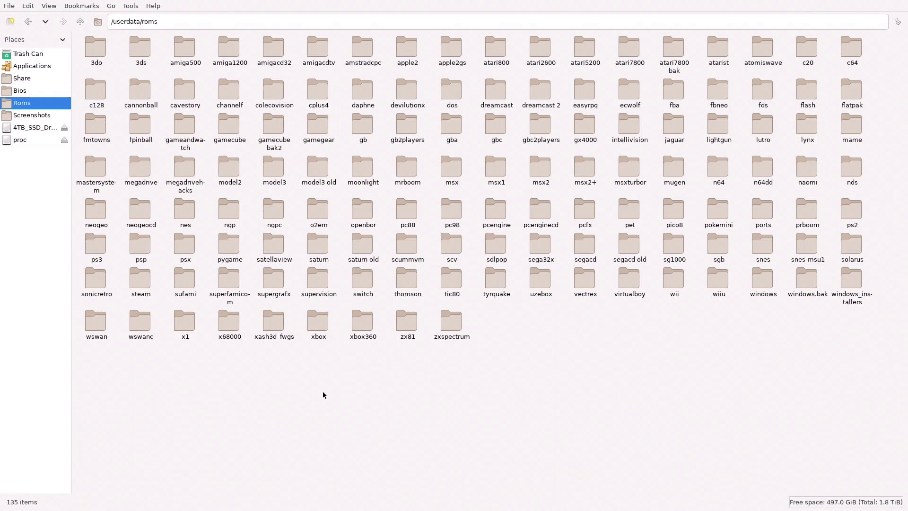
left_click(24, 79)
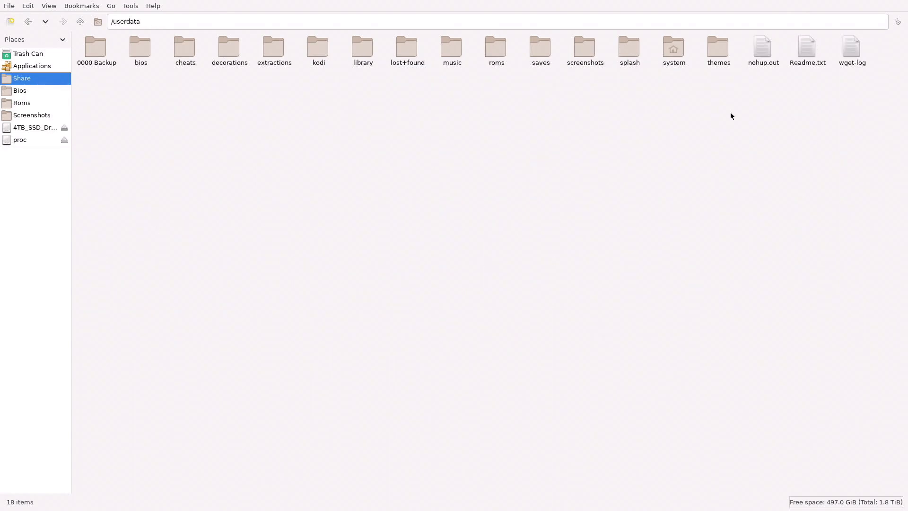
In themes/es-theme-batocer-club-reloaded, copy the megadrive theme folder.
double_click(715, 50)
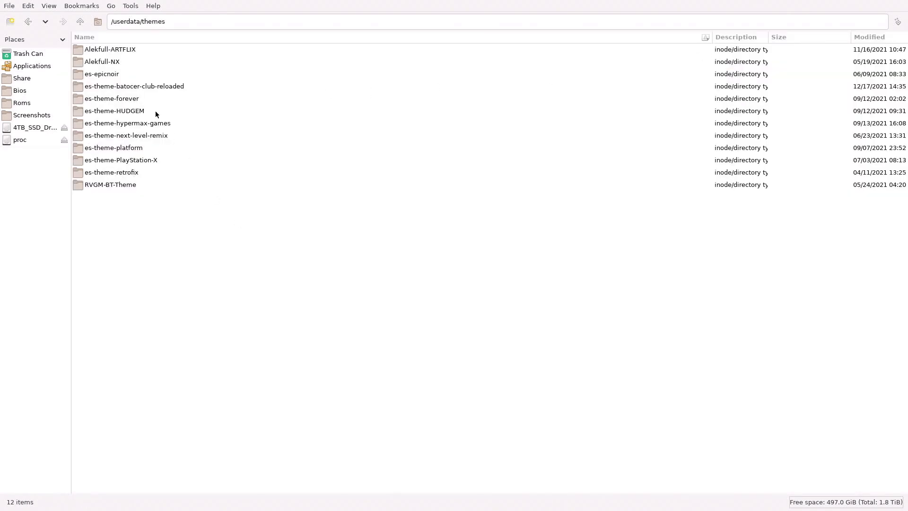
double_click(162, 87)
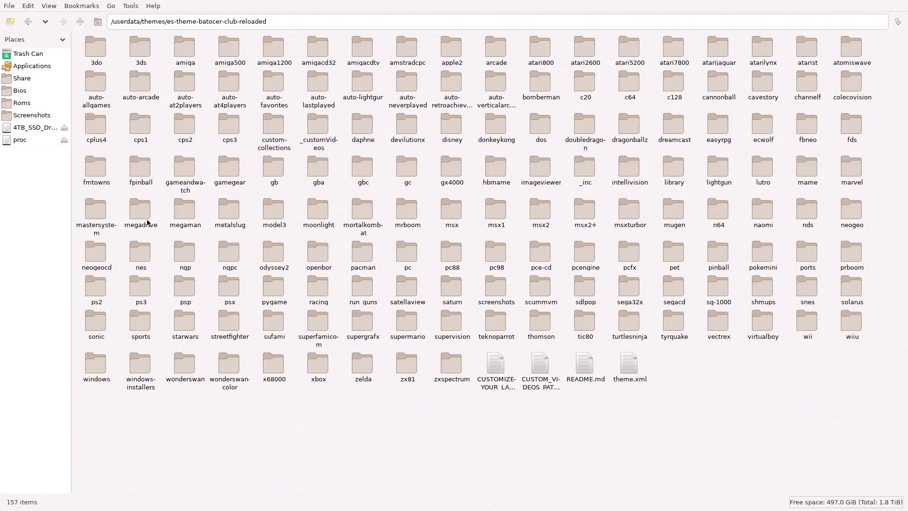
left_click(142, 215)
right_click(142, 215)
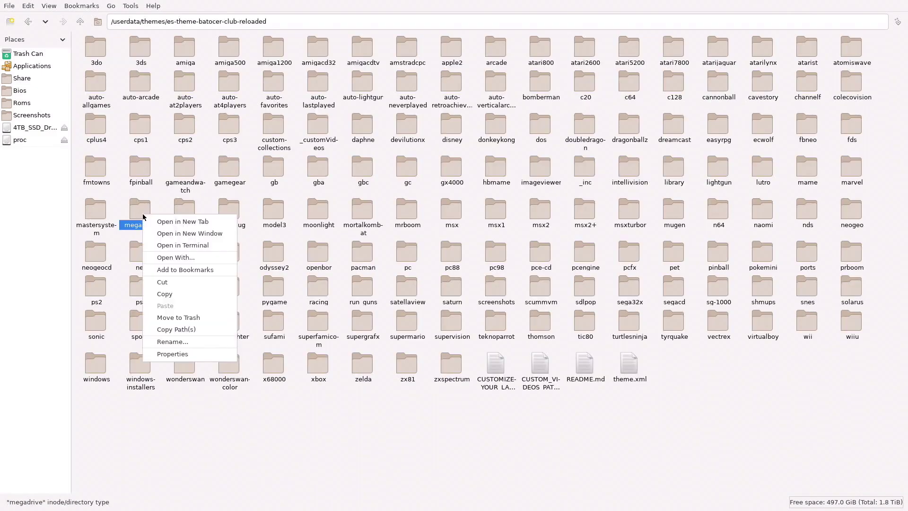
left_click(170, 295)
Paste a duplicate of the megadrive folder and rename it megadrivehacks.
left_click(342, 460)
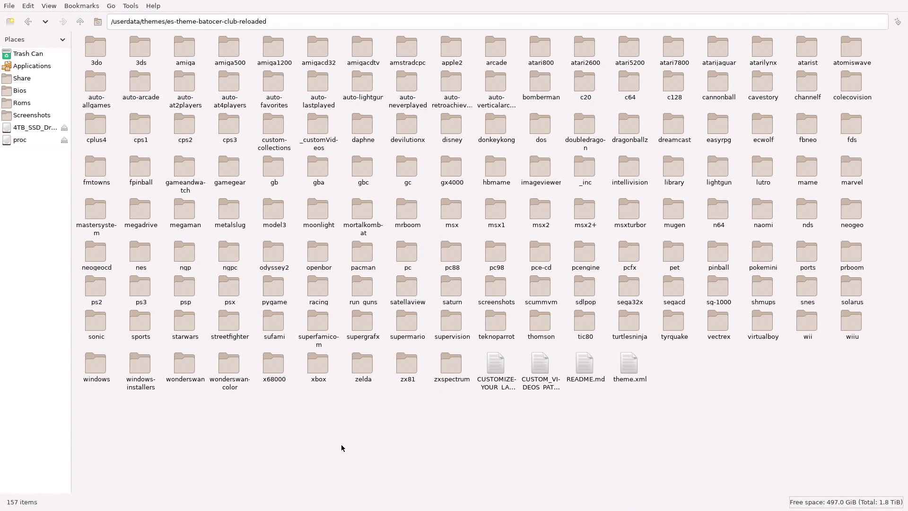
right_click(342, 444)
left_click(370, 380)
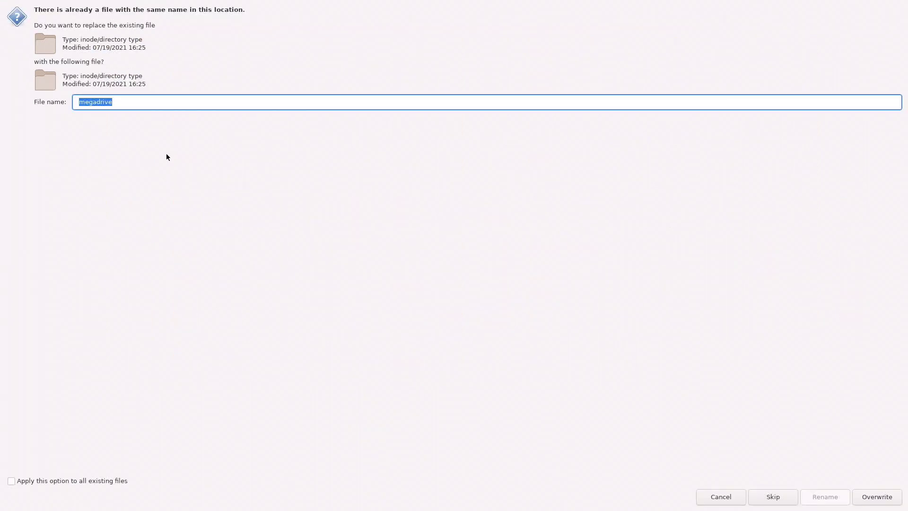
left_click(213, 99)
type("hacks")
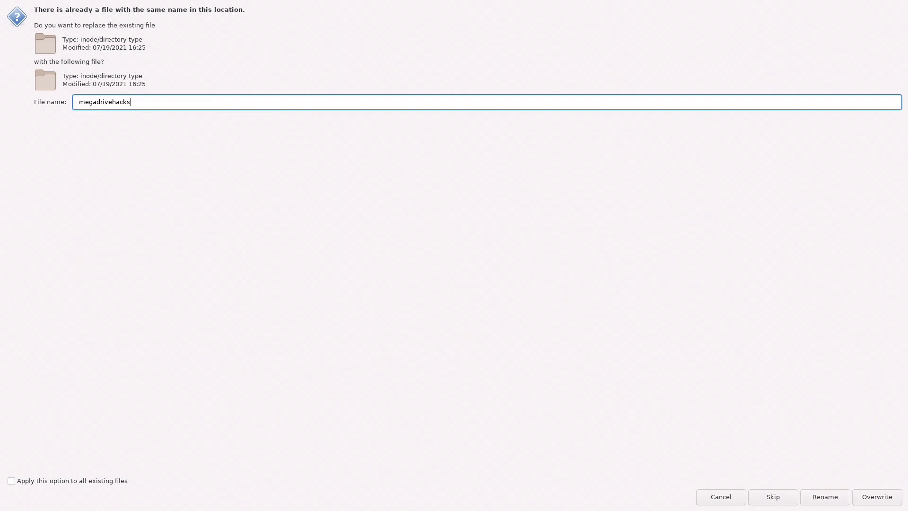
key("Return")
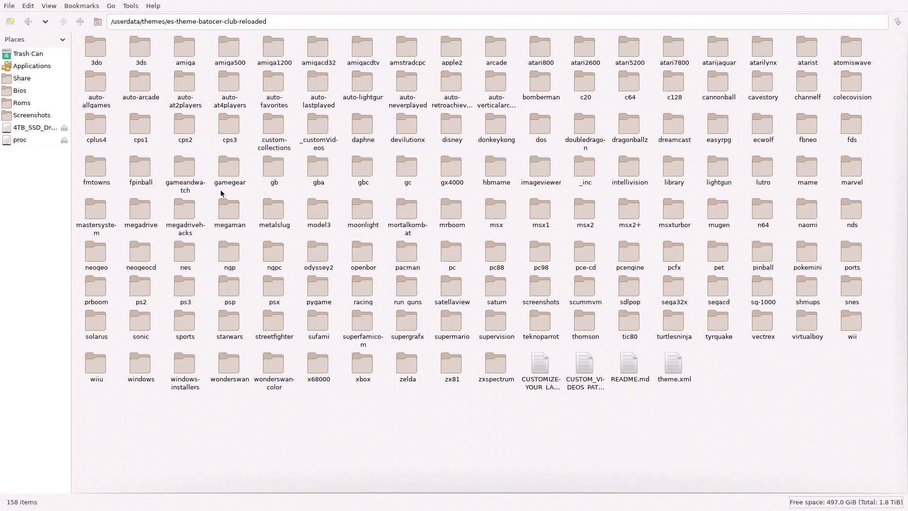
Copy the custom system.png from 0000 Backup/theme/megadrivehacks/_inc.
double_click(190, 217)
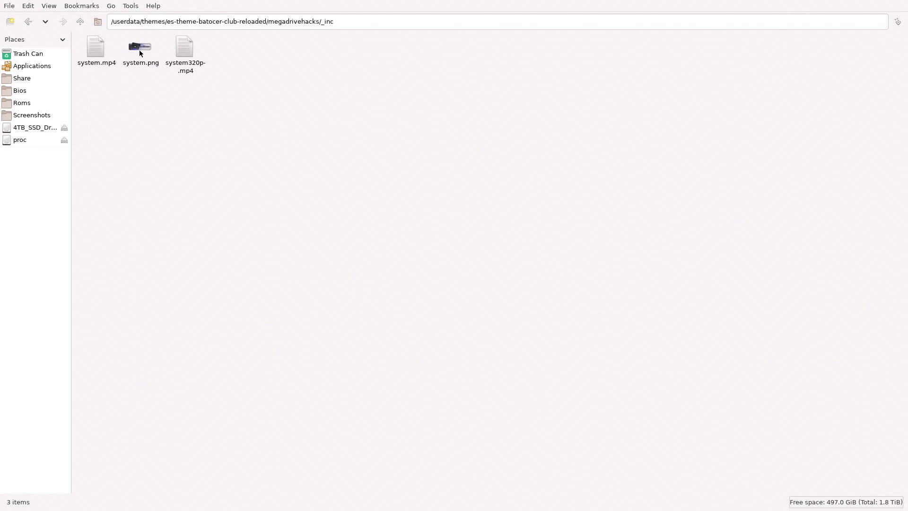
left_click(21, 79)
double_click(96, 52)
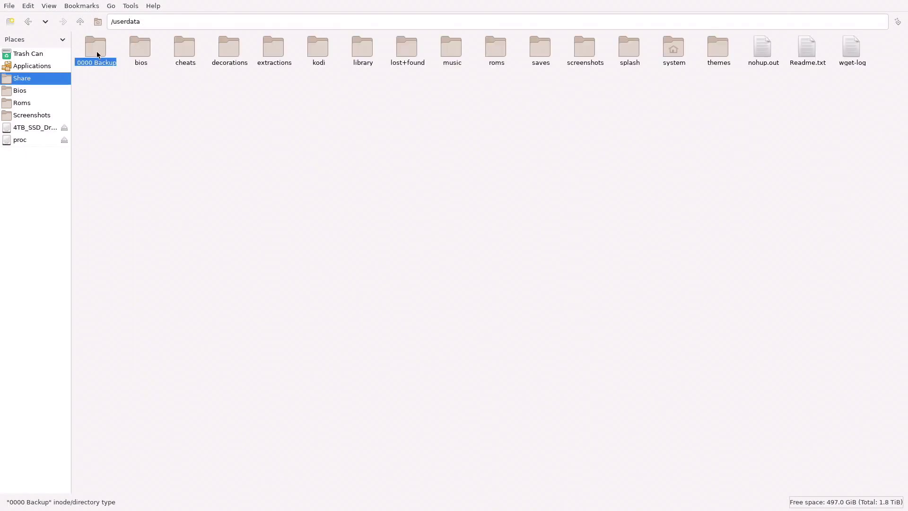
double_click(228, 50)
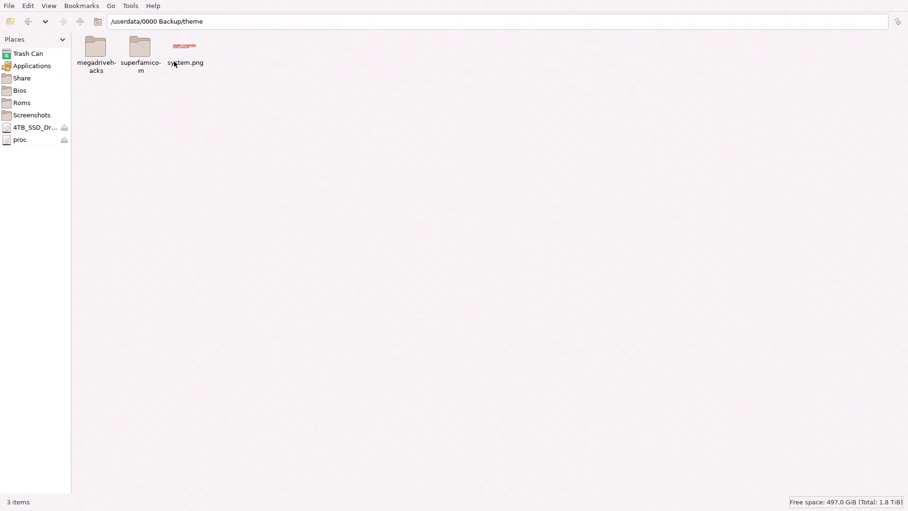
double_click(96, 49)
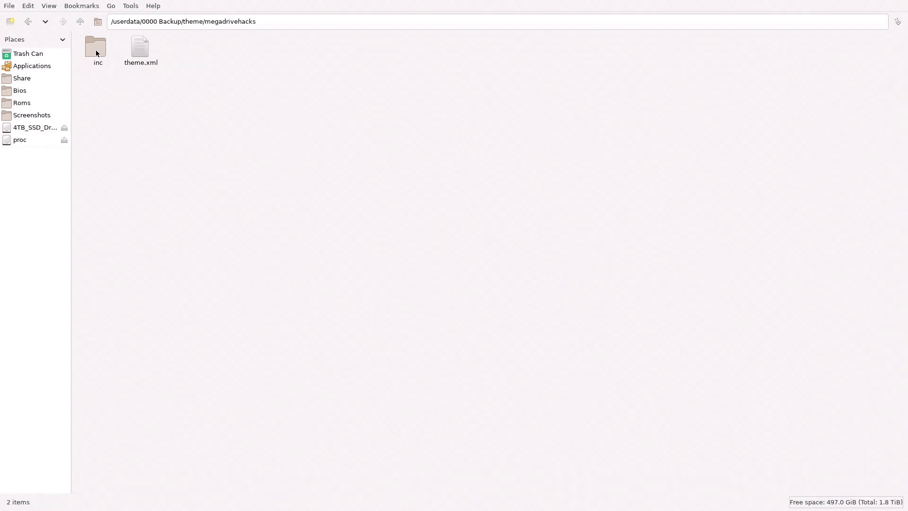
double_click(96, 50)
right_click(138, 55)
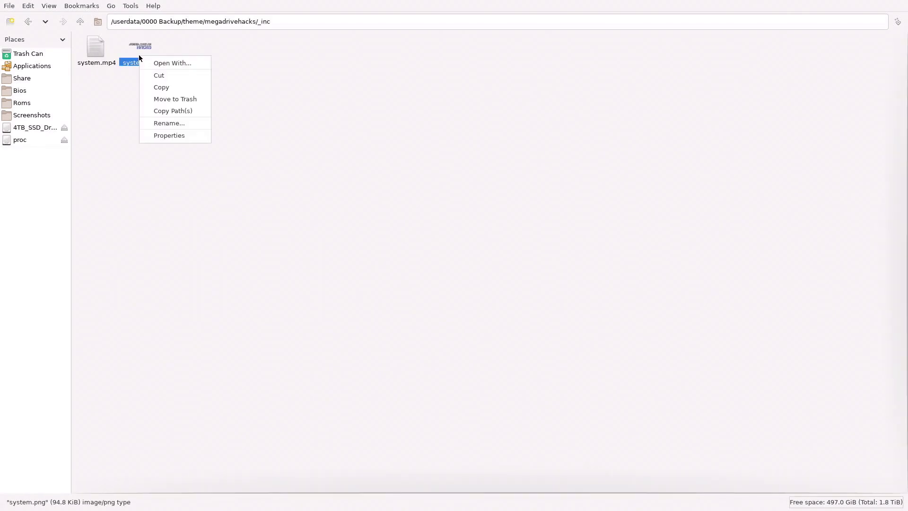
left_click(179, 90)
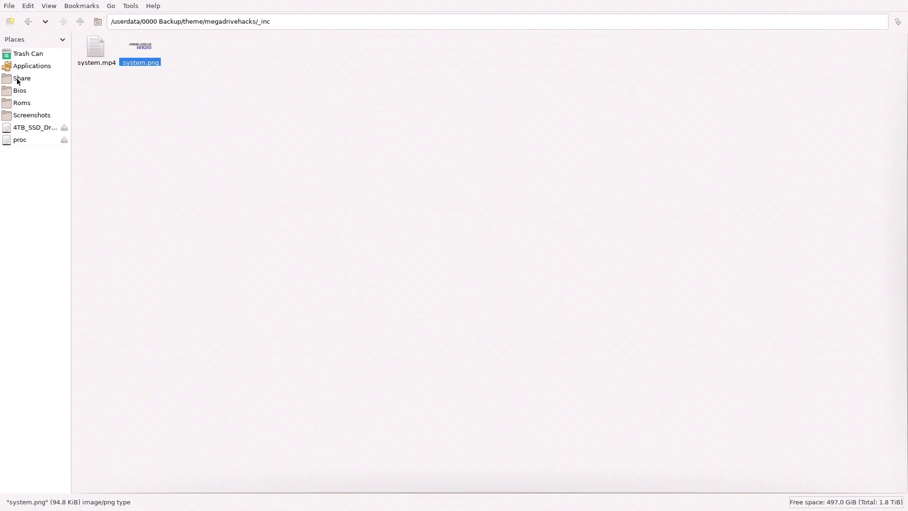
Paste it into es-theme-batocer-club-reloaded/megadrivehacks/_inc, overwriting the existing system.png.
left_click(19, 79)
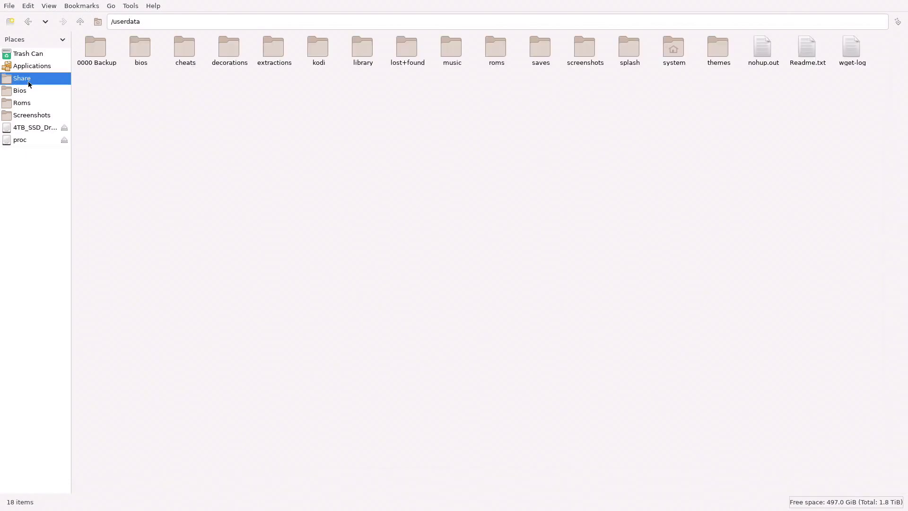
double_click(726, 49)
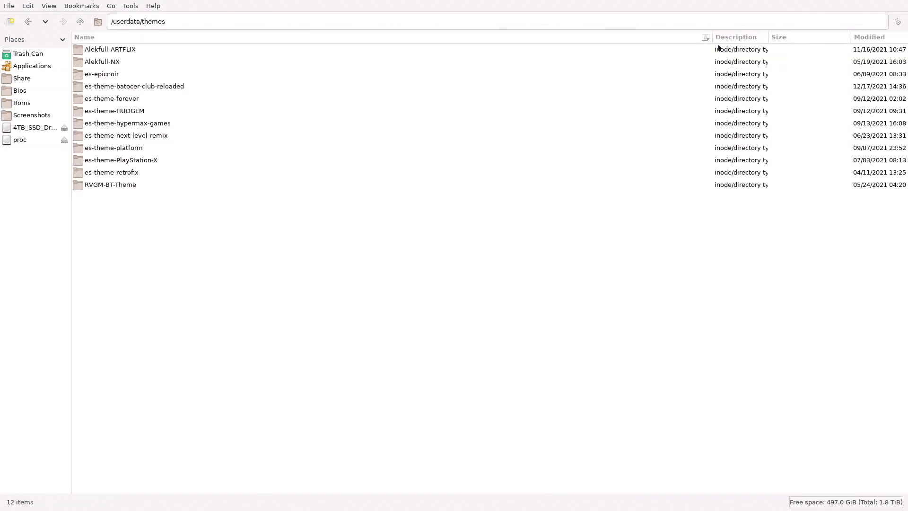
double_click(161, 87)
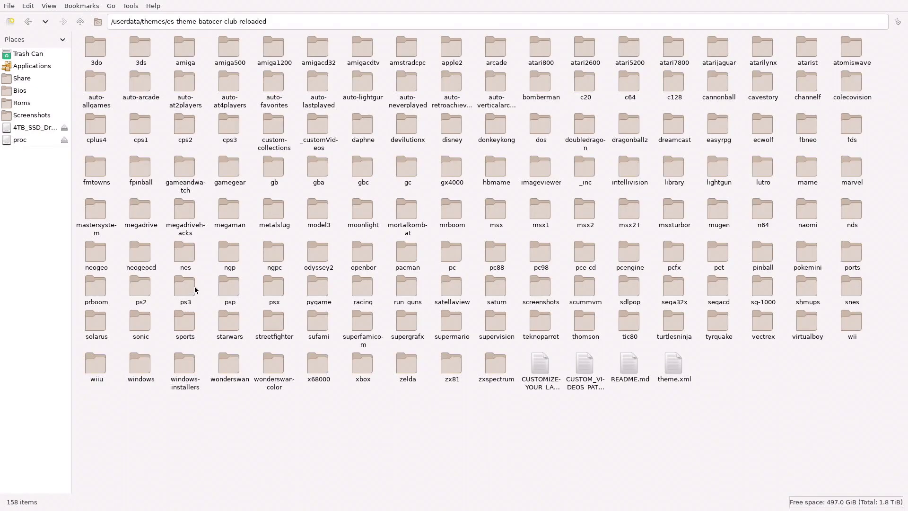
double_click(187, 211)
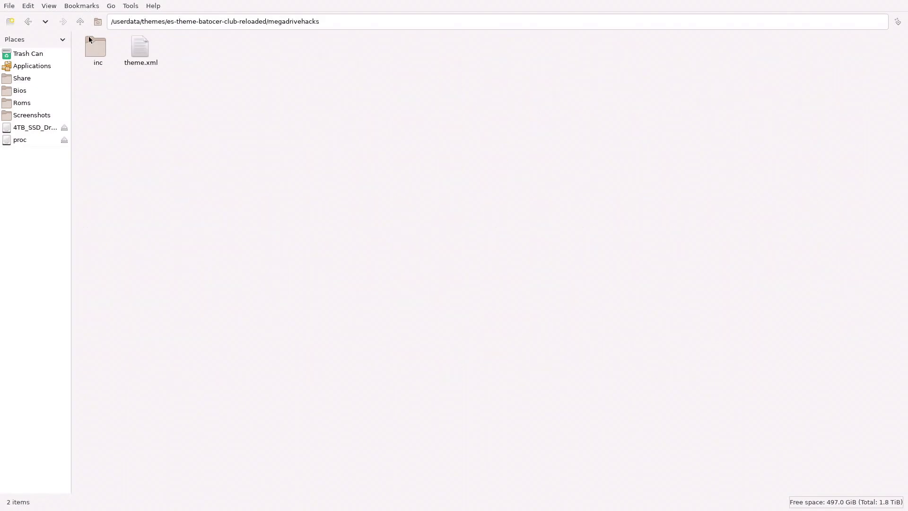
double_click(95, 51)
right_click(130, 114)
left_click(148, 134)
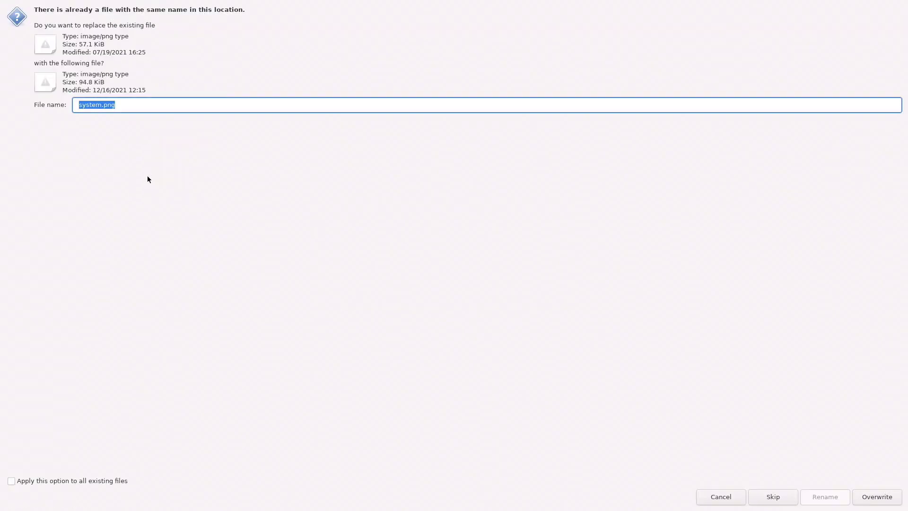
left_click(873, 501)
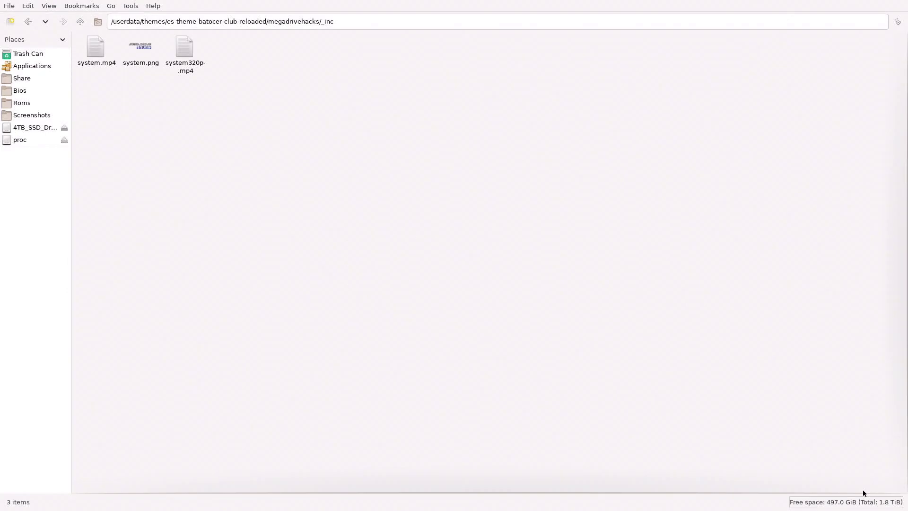